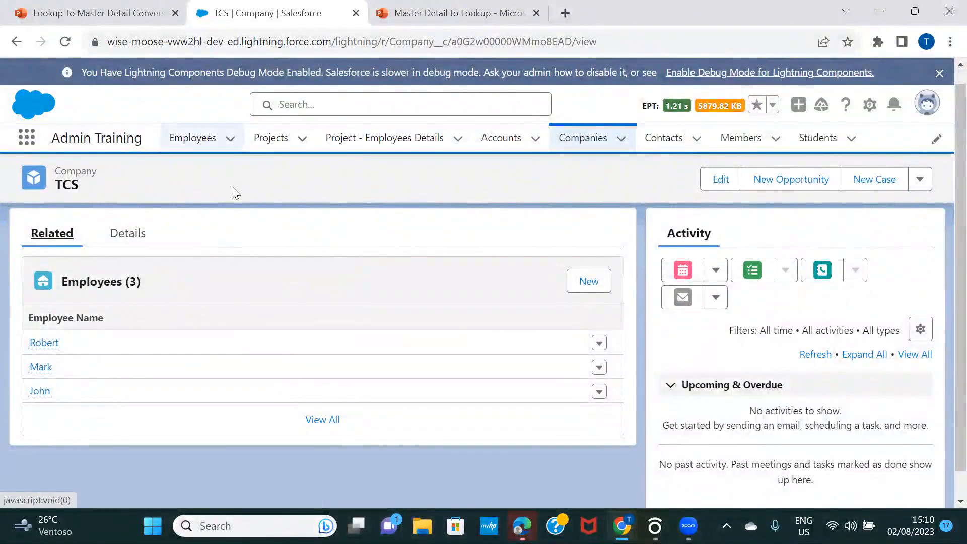
Show the Employees list, and open the Object Manager in Setup
{"action": "left_click", "coordinate": [192, 139]}
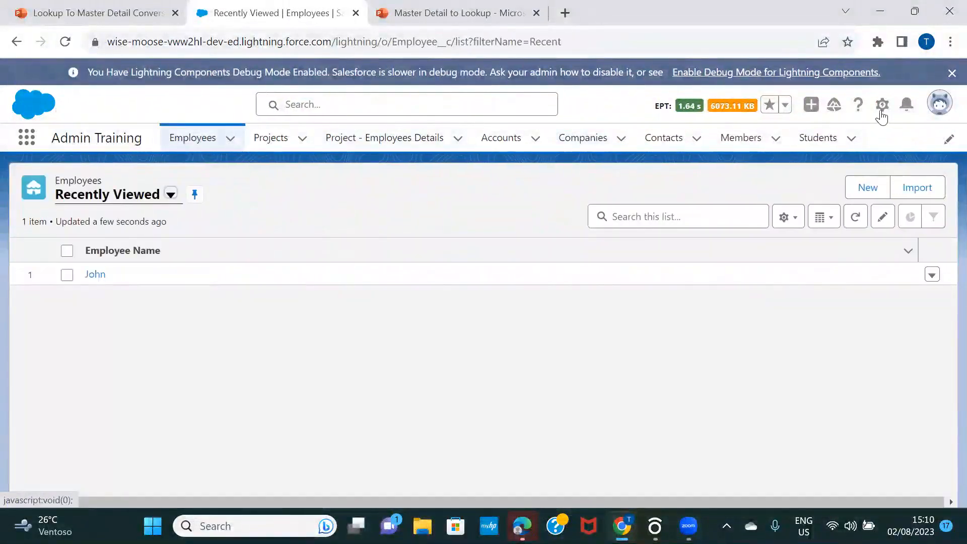
{"action": "left_click", "coordinate": [882, 105]}
{"action": "left_click", "coordinate": [842, 161]}
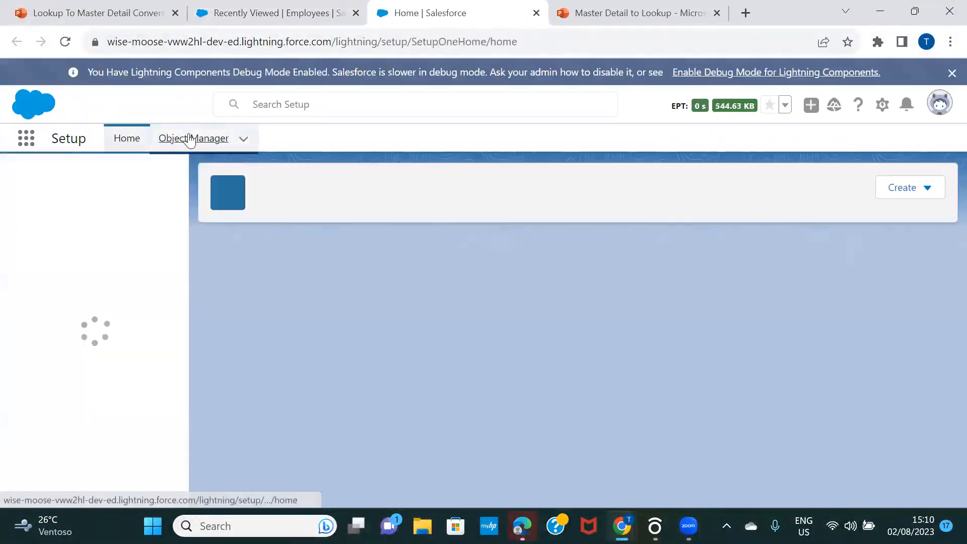
{"action": "left_click", "coordinate": [189, 138]}
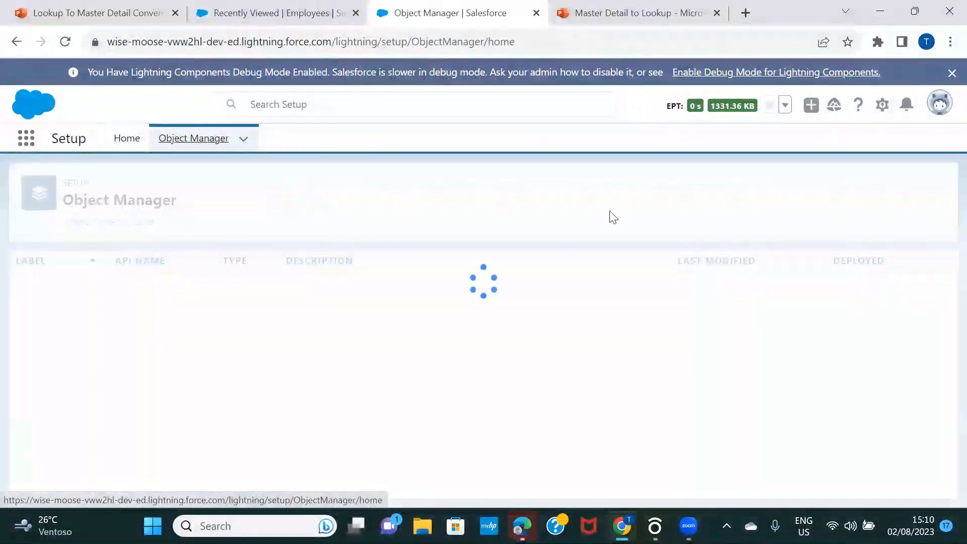
Find the Employee object by searching for "empl" and check the Company field's data type in its Fields & Relationships
{"action": "left_click", "coordinate": [706, 190]}
{"action": "type", "text": "emp"}
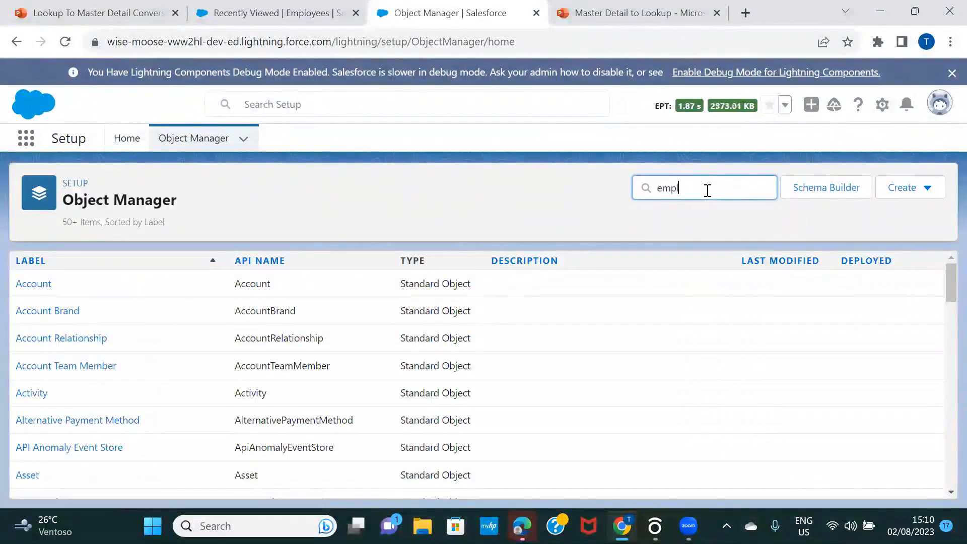
{"action": "type", "text": "l"}
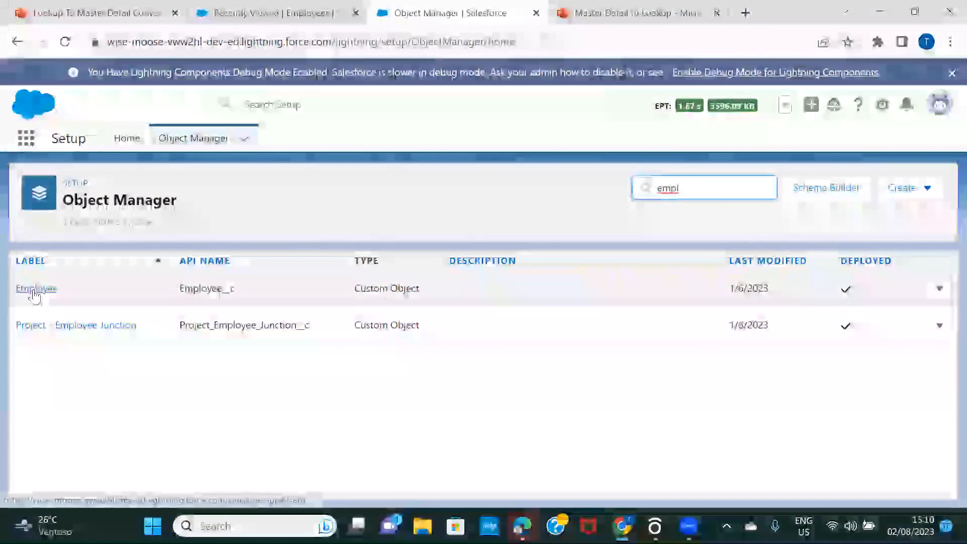
{"action": "left_click", "coordinate": [36, 292]}
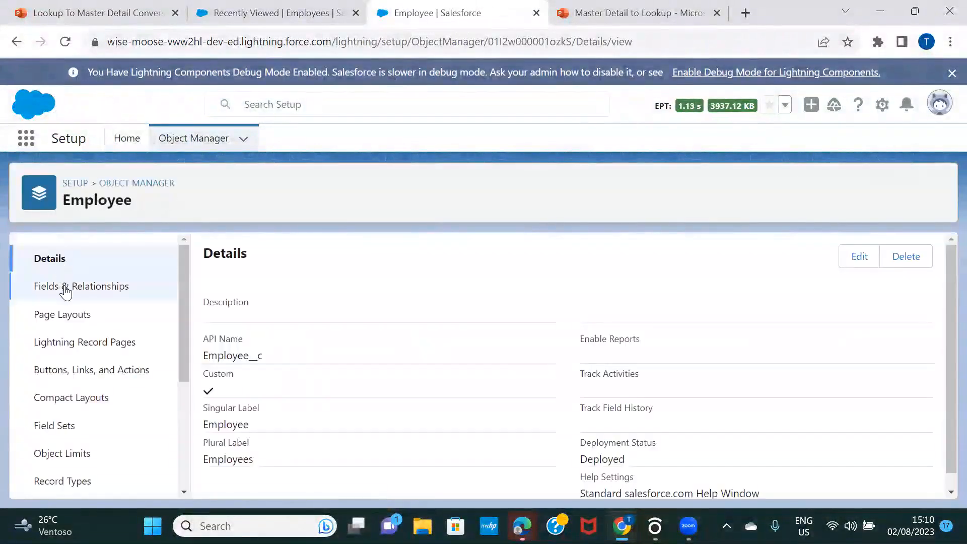
{"action": "left_click", "coordinate": [65, 291]}
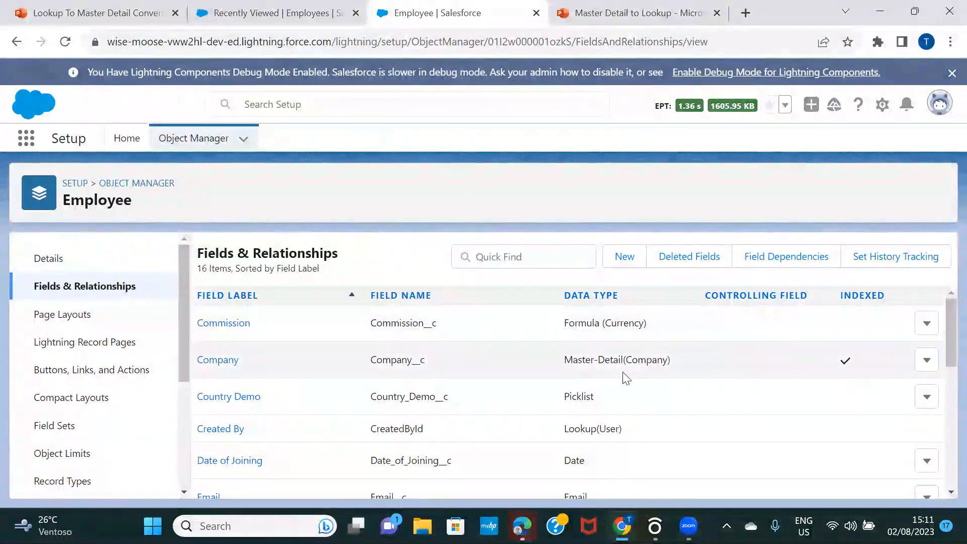
{"action": "double_click", "coordinate": [647, 361]}
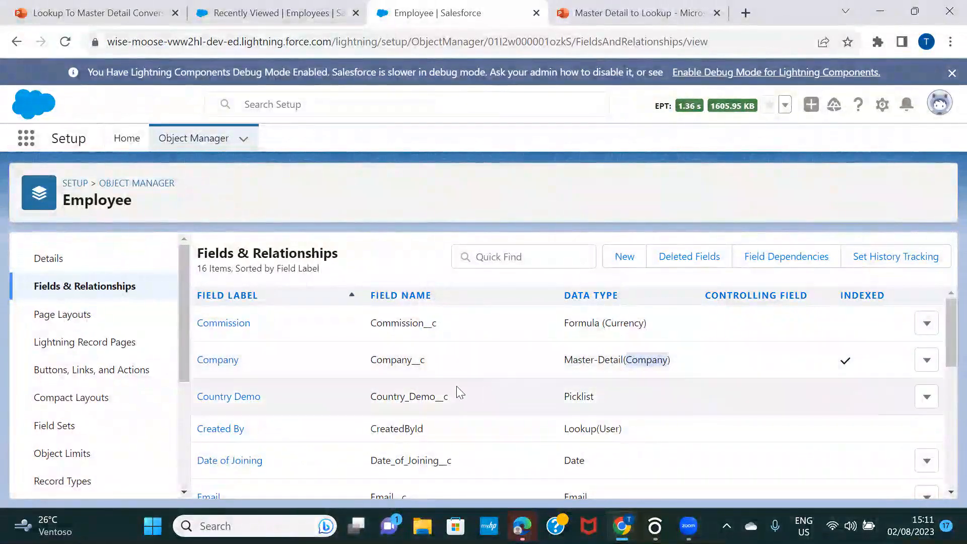
Open a new Employee record form and examine its Company field against the object's field list
{"action": "left_click", "coordinate": [233, 18]}
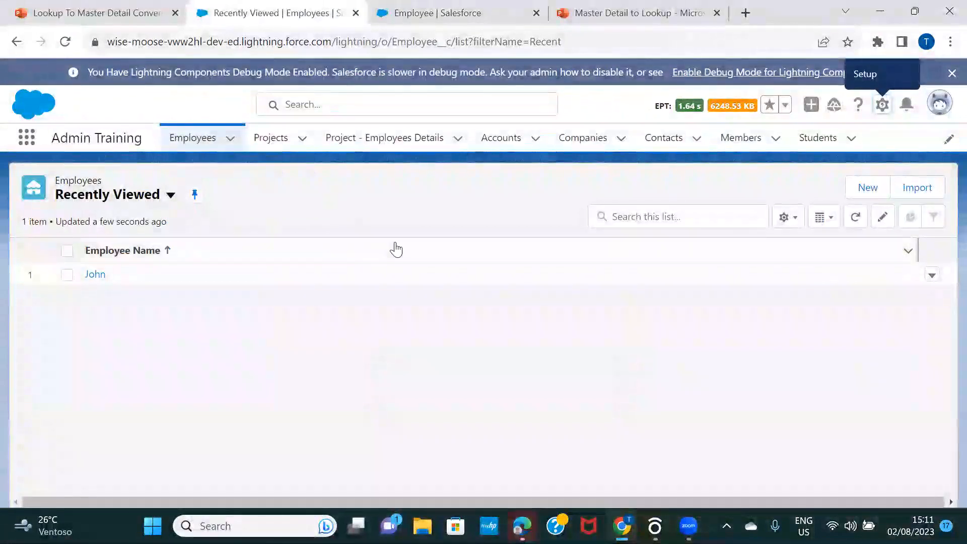
{"action": "left_click", "coordinate": [862, 191]}
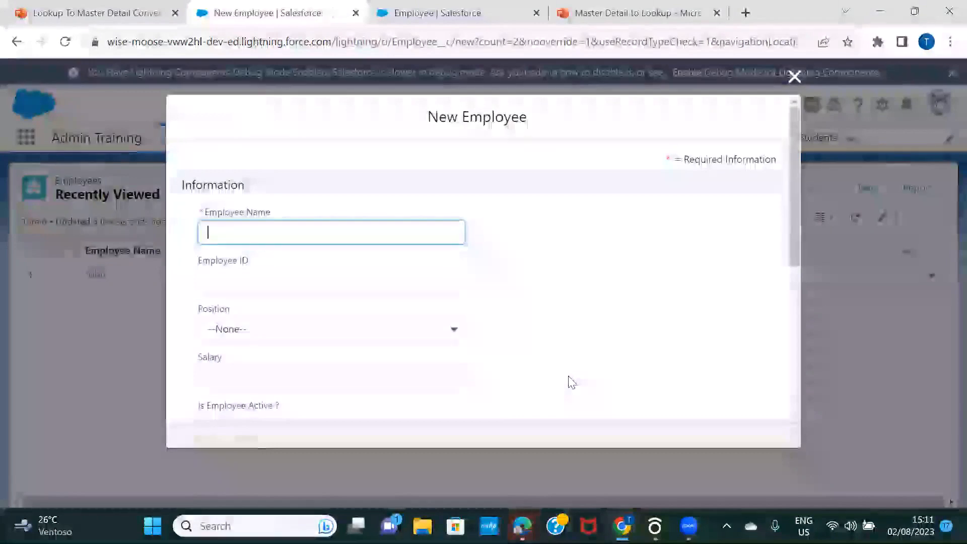
{"action": "scroll", "coordinate": [596, 287], "scroll_direction": "down", "scroll_amount": 2}
{"action": "scroll", "coordinate": [596, 288], "scroll_direction": "down", "scroll_amount": 5}
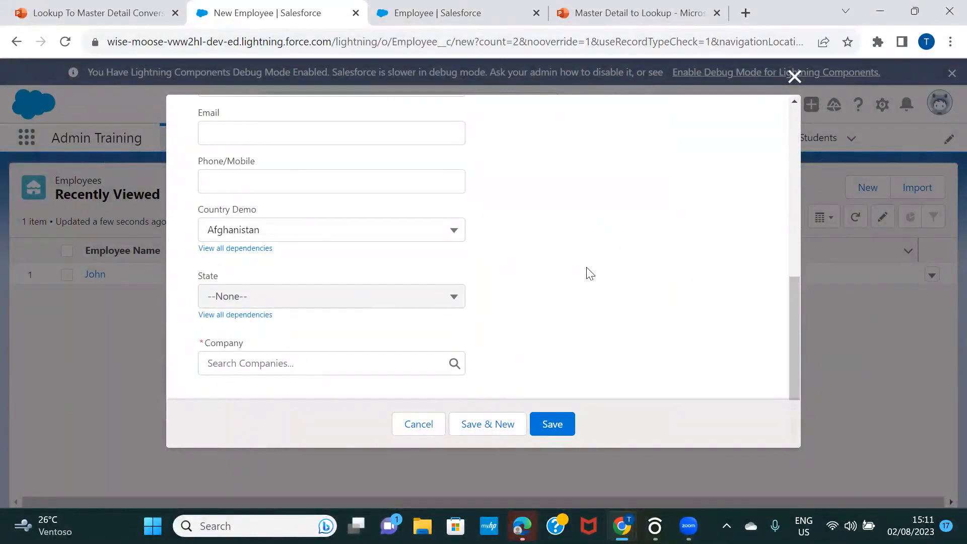
{"action": "scroll", "coordinate": [587, 268], "scroll_direction": "up", "scroll_amount": 7}
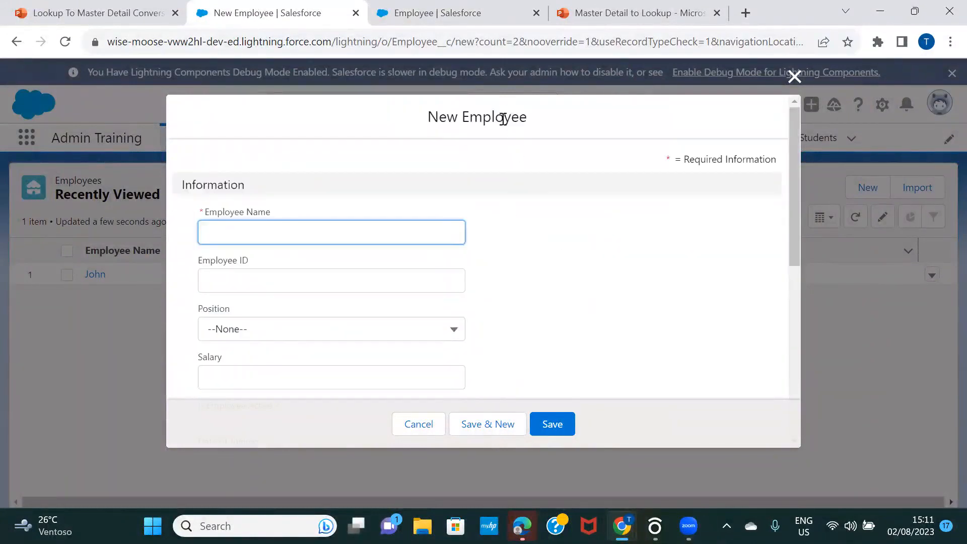
{"action": "scroll", "coordinate": [553, 301], "scroll_direction": "down", "scroll_amount": 7}
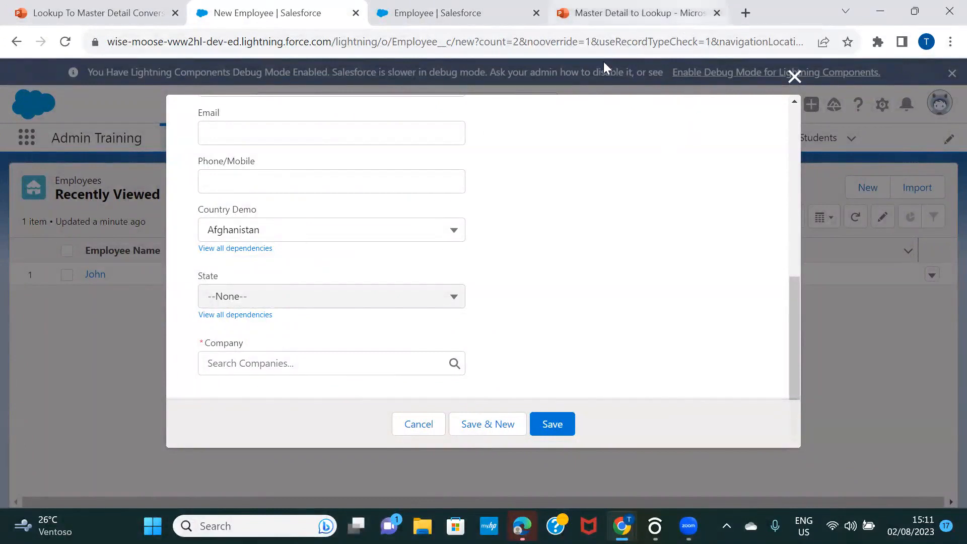
{"action": "left_click", "coordinate": [417, 22]}
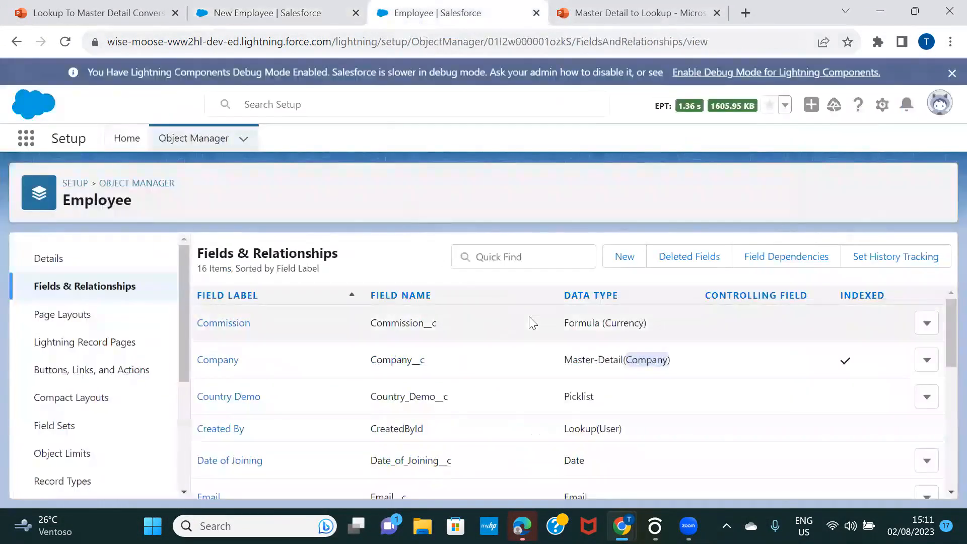
{"action": "left_click", "coordinate": [266, 22]}
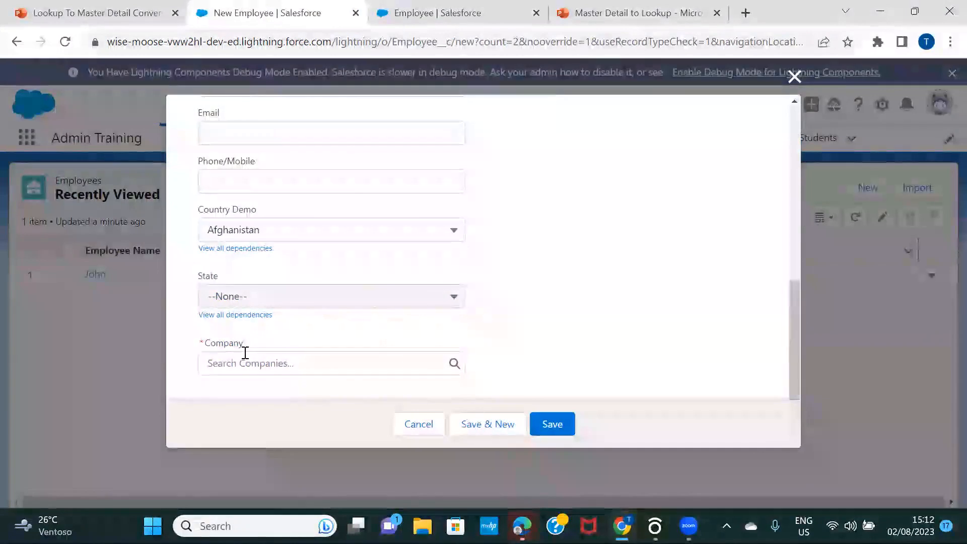
View the edit page of the Employee object's Company field and return to the Fields & Relationships list
{"action": "left_click", "coordinate": [389, 23]}
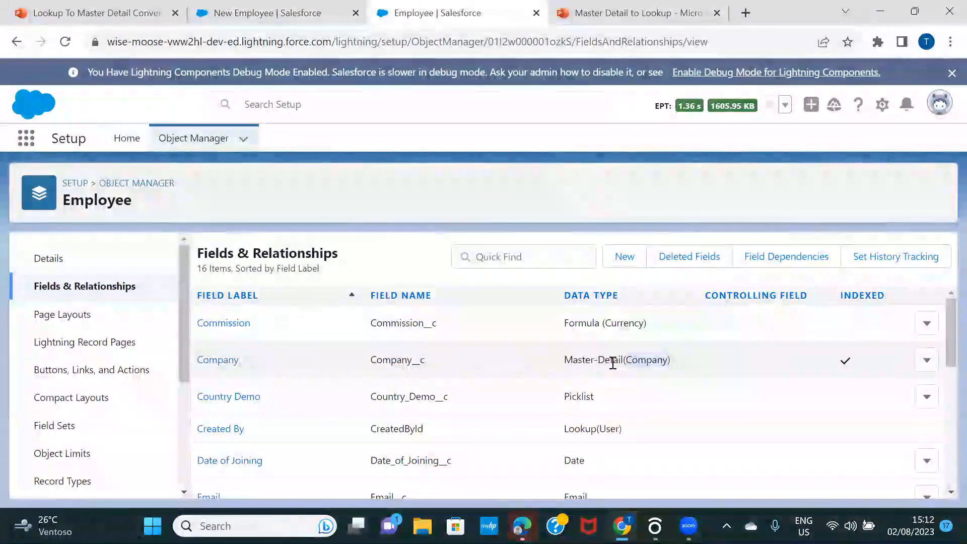
{"action": "left_click", "coordinate": [926, 361]}
{"action": "left_click", "coordinate": [880, 394]}
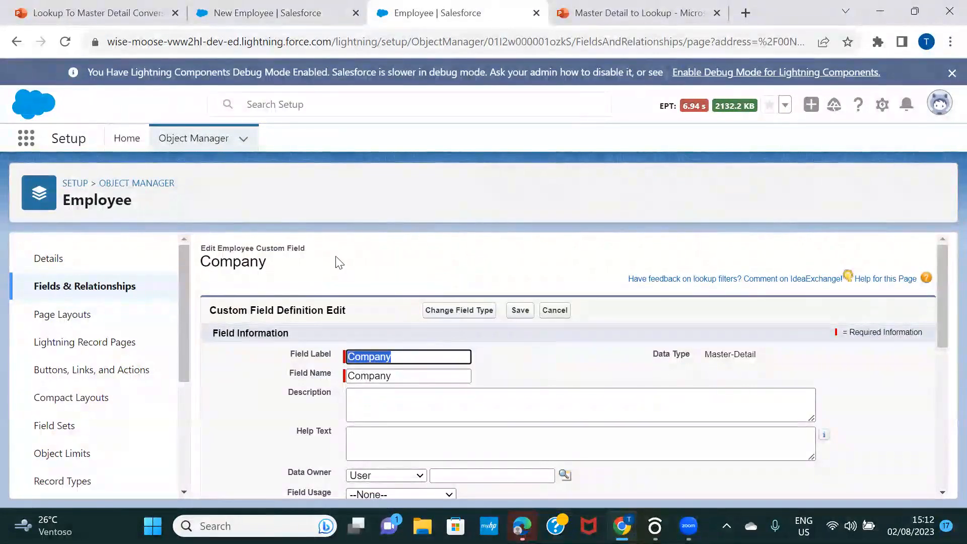
{"action": "left_click", "coordinate": [106, 286]}
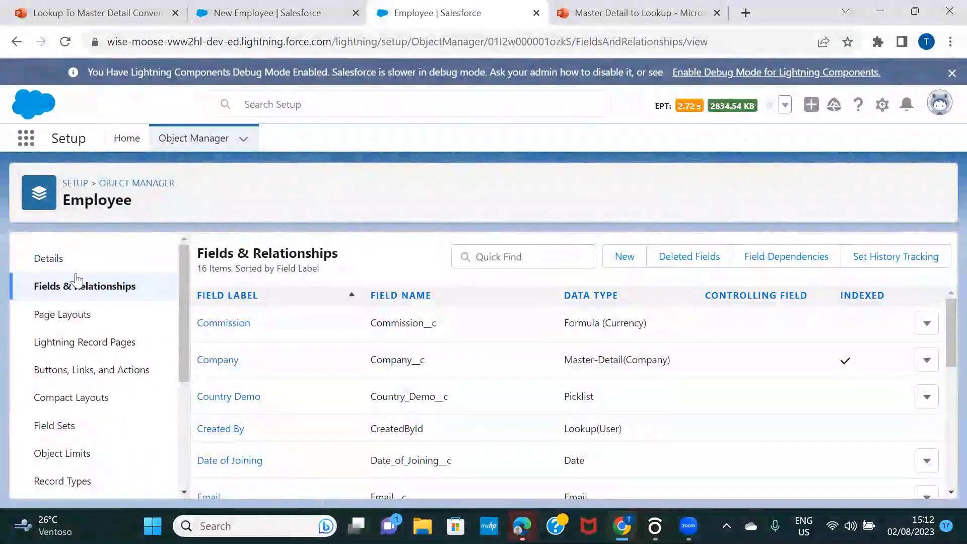
{"action": "left_click", "coordinate": [930, 361]}
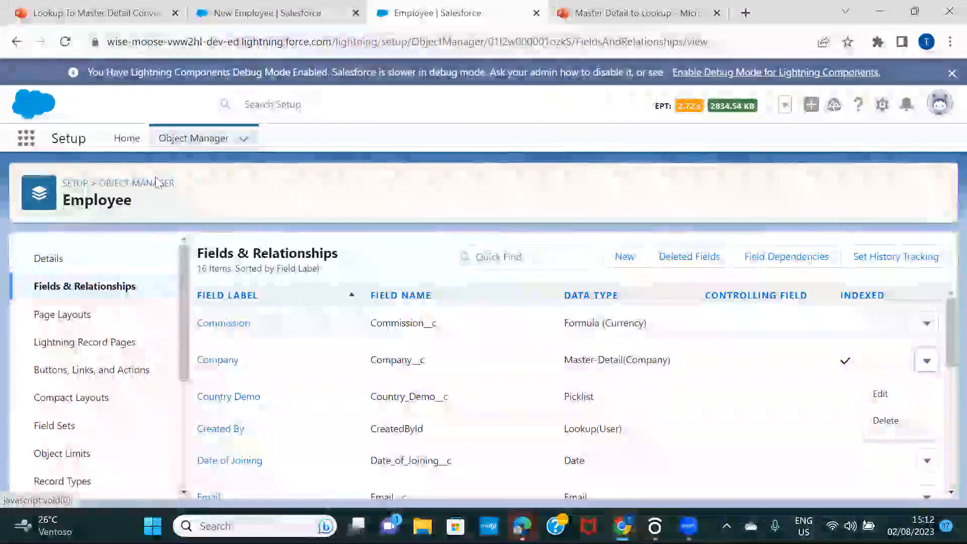
Find the custom Company object in the Object Manager with "comp" and open its Fields & Relationships
{"action": "left_click", "coordinate": [150, 188]}
{"action": "left_click", "coordinate": [716, 193]}
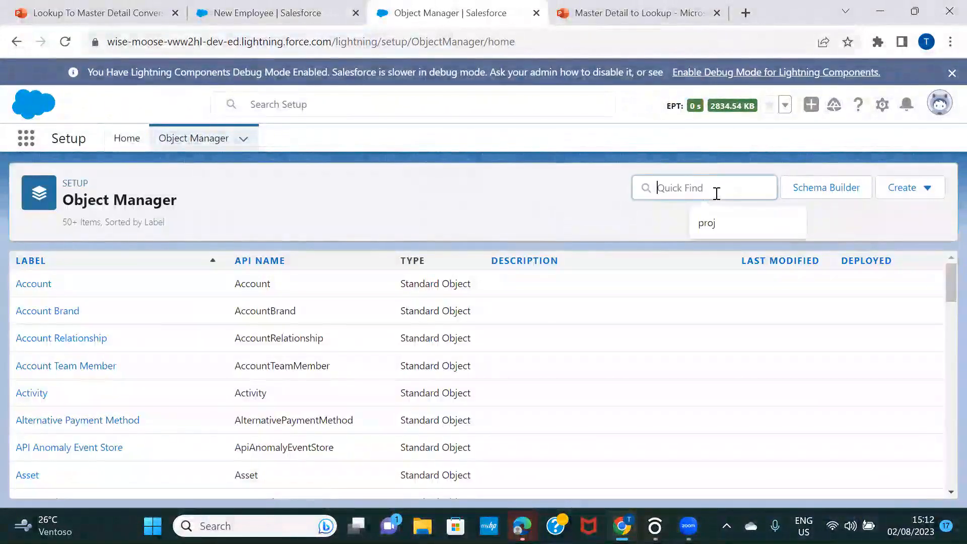
{"action": "type", "text": "comp"}
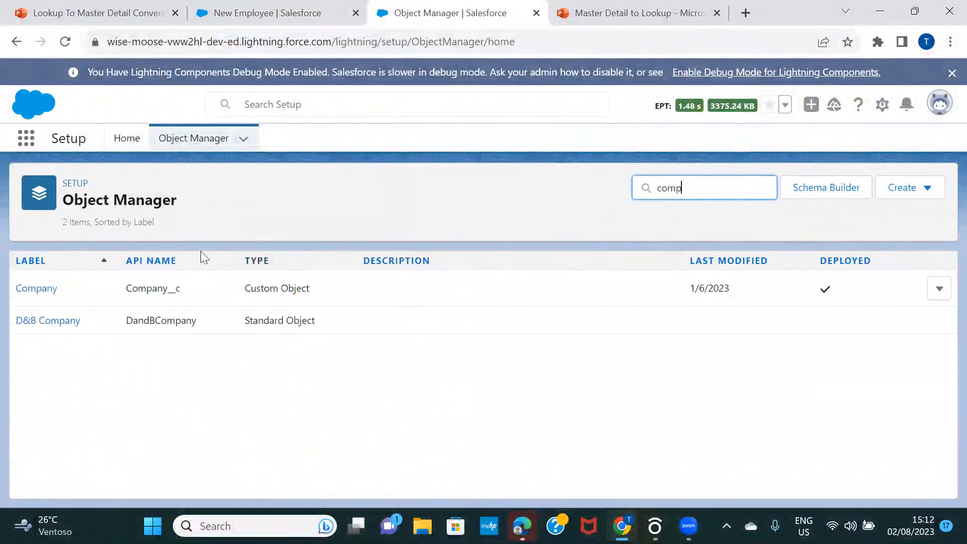
{"action": "left_click", "coordinate": [45, 293]}
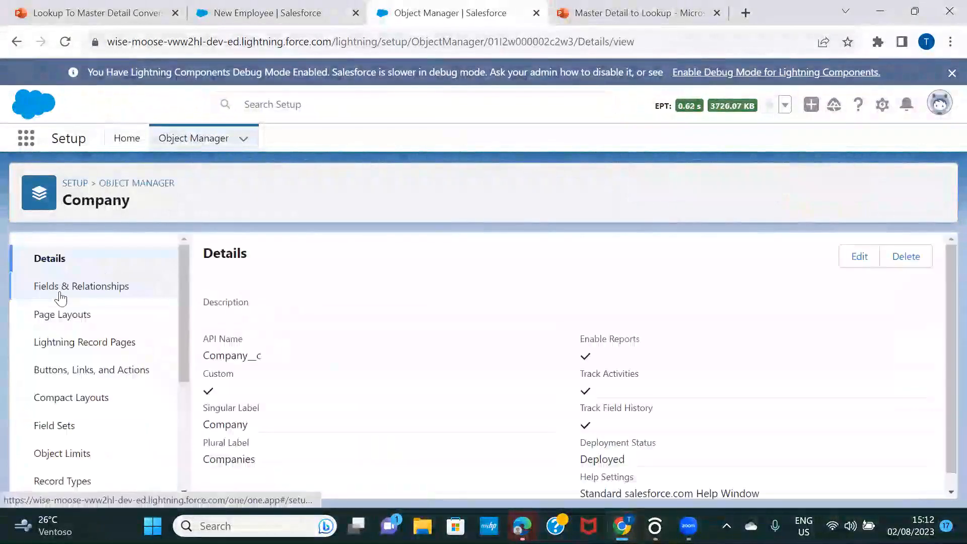
{"action": "left_click", "coordinate": [87, 291]}
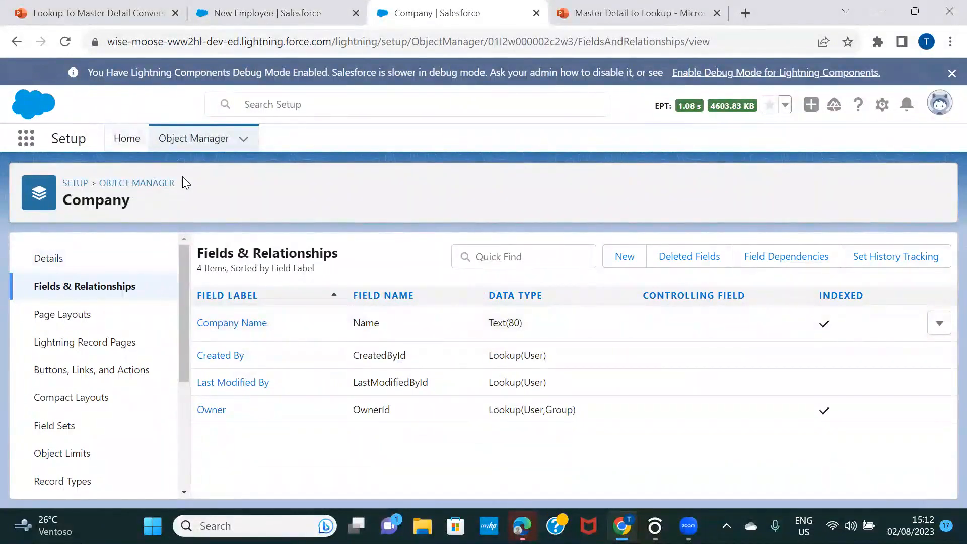
Start a new custom field on the Company object with the Roll-Up Summary data type and proceed to its details
{"action": "left_click", "coordinate": [624, 258]}
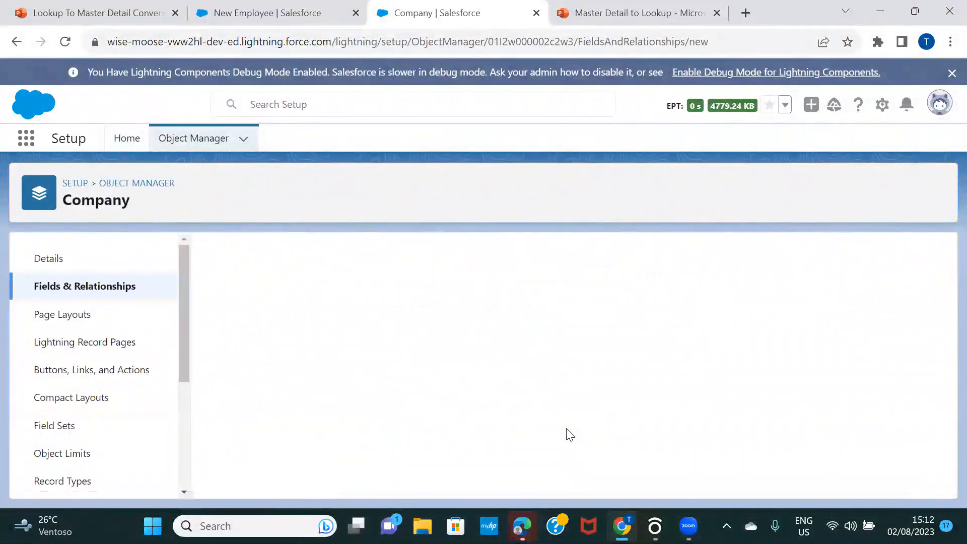
{"action": "scroll", "coordinate": [570, 434], "scroll_direction": "down", "scroll_amount": 3}
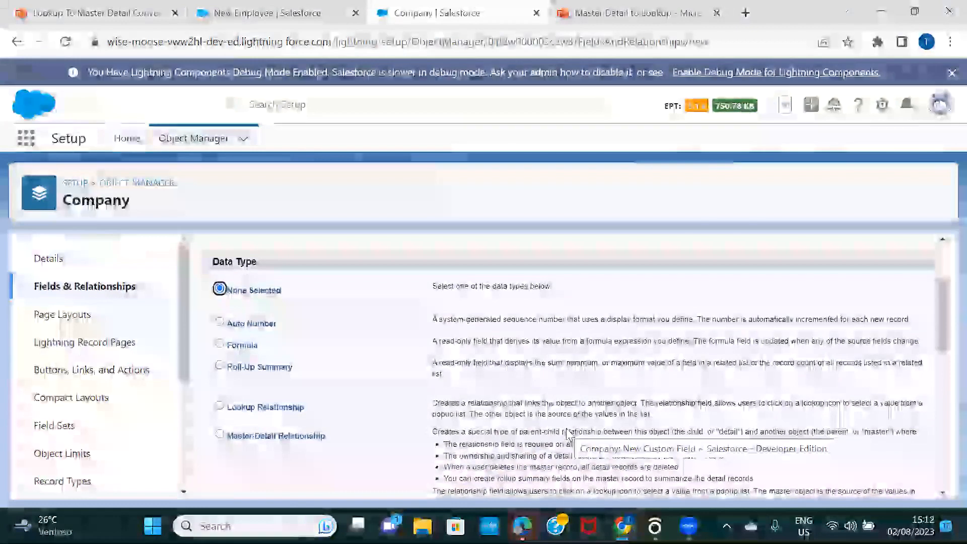
{"action": "left_click", "coordinate": [254, 367]}
{"action": "scroll", "coordinate": [691, 380], "scroll_direction": "up", "scroll_amount": 3}
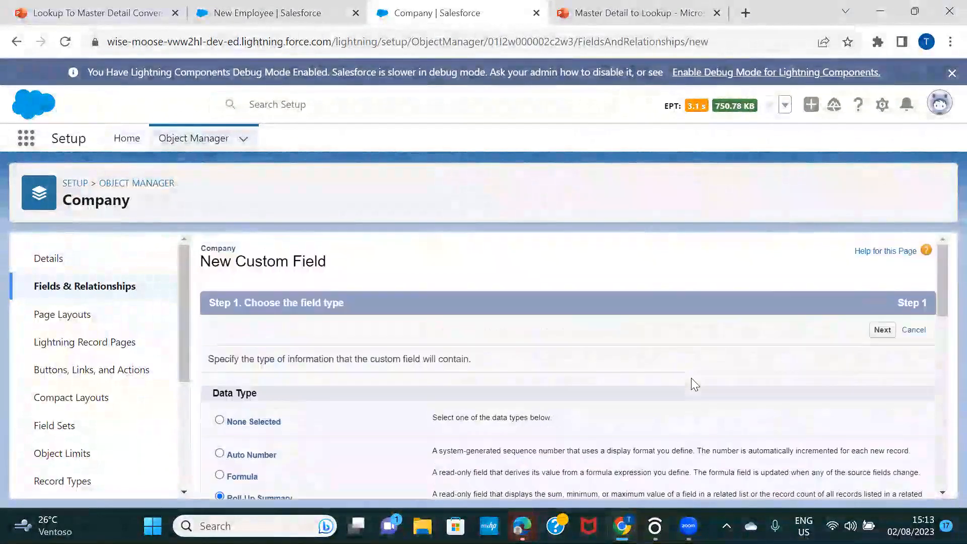
{"action": "left_click", "coordinate": [883, 329]}
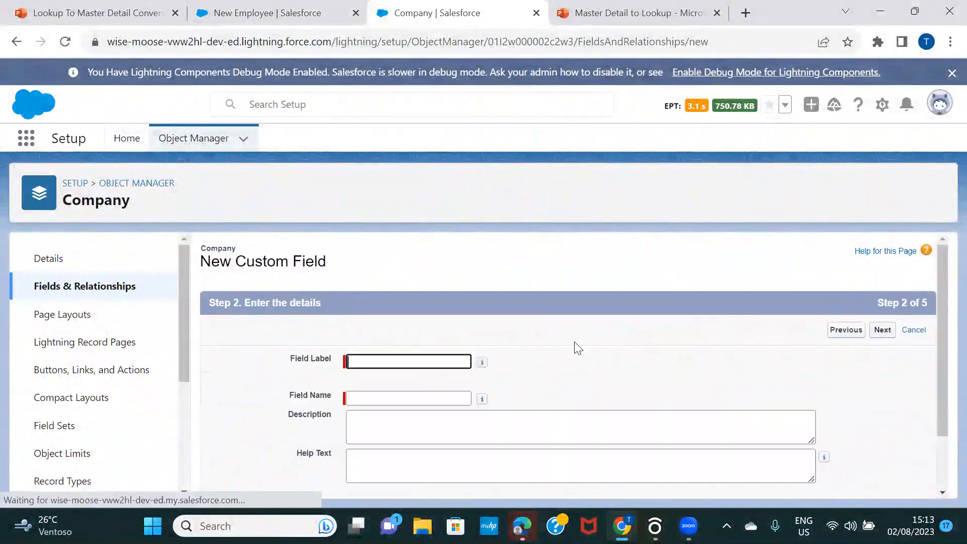
Enter "Count Employee" as the field label and field name of the roll-up summary, checking the new Employee form meanwhile
{"action": "type", "text": "Count"}
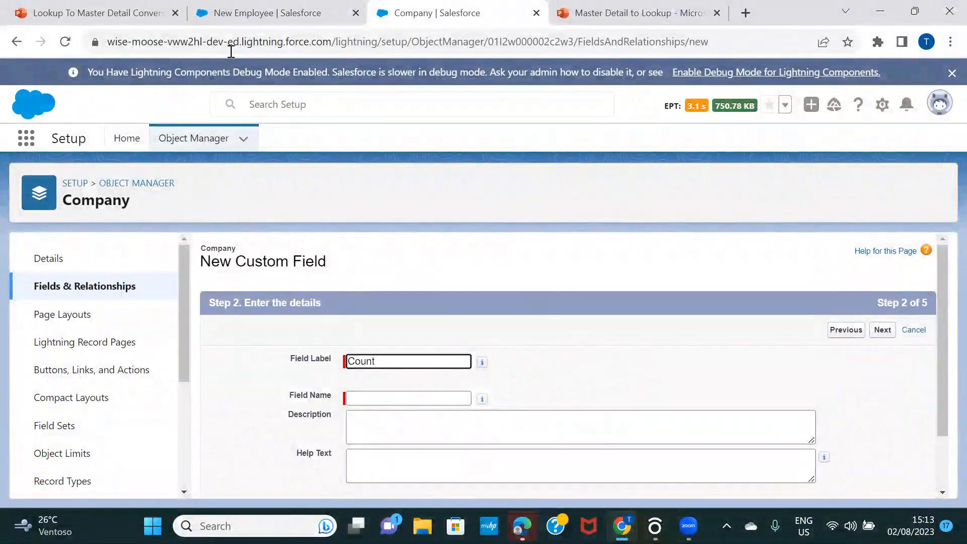
{"action": "left_click", "coordinate": [241, 24]}
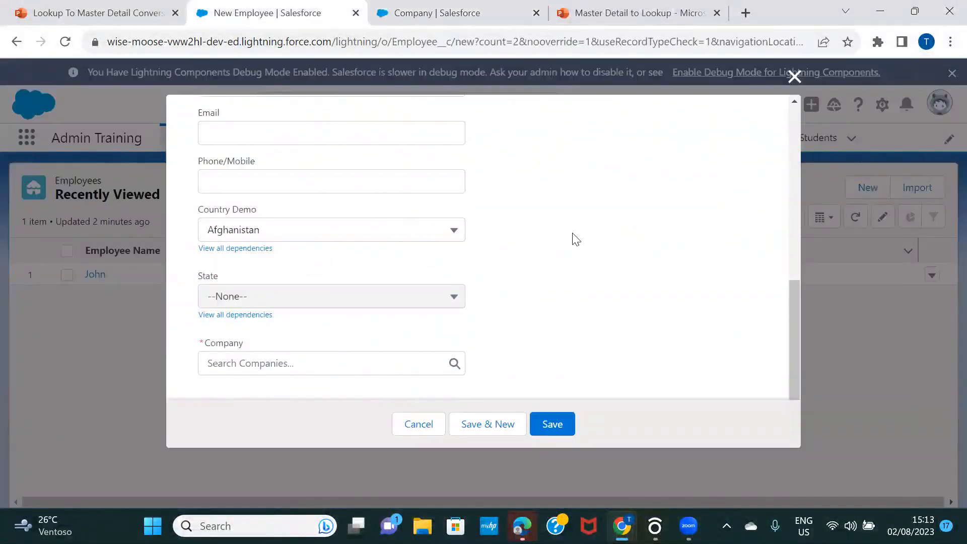
{"action": "scroll", "coordinate": [576, 240], "scroll_direction": "up", "scroll_amount": 4}
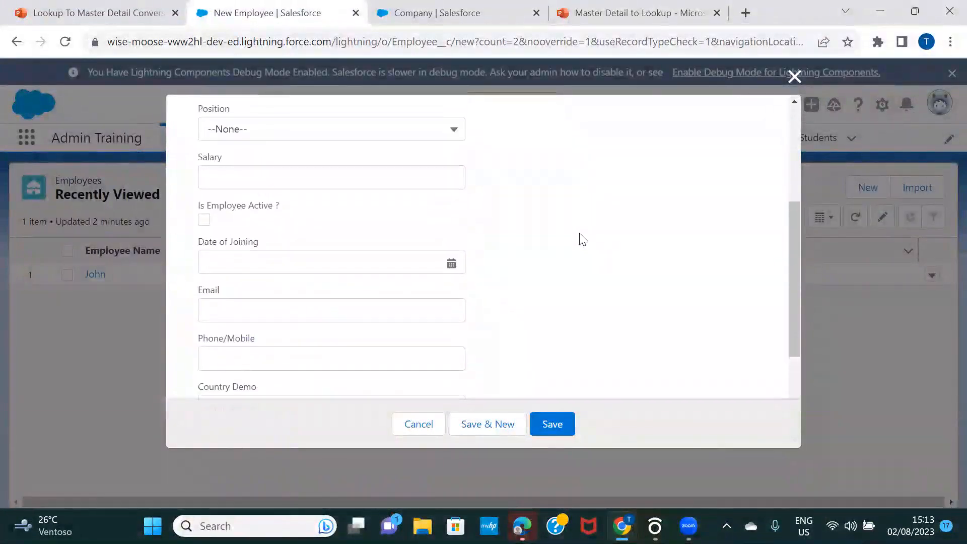
{"action": "scroll", "coordinate": [583, 239], "scroll_direction": "up", "scroll_amount": 2}
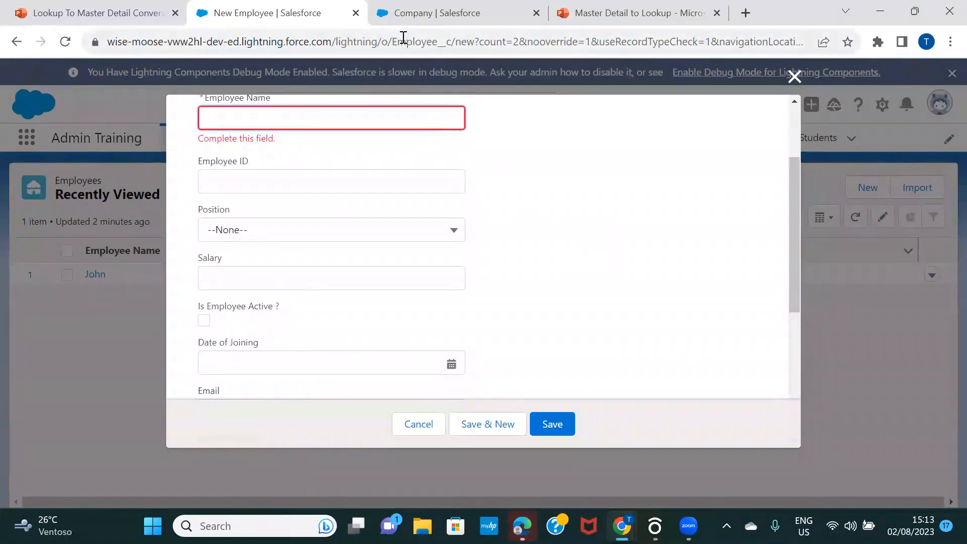
{"action": "left_click", "coordinate": [398, 20]}
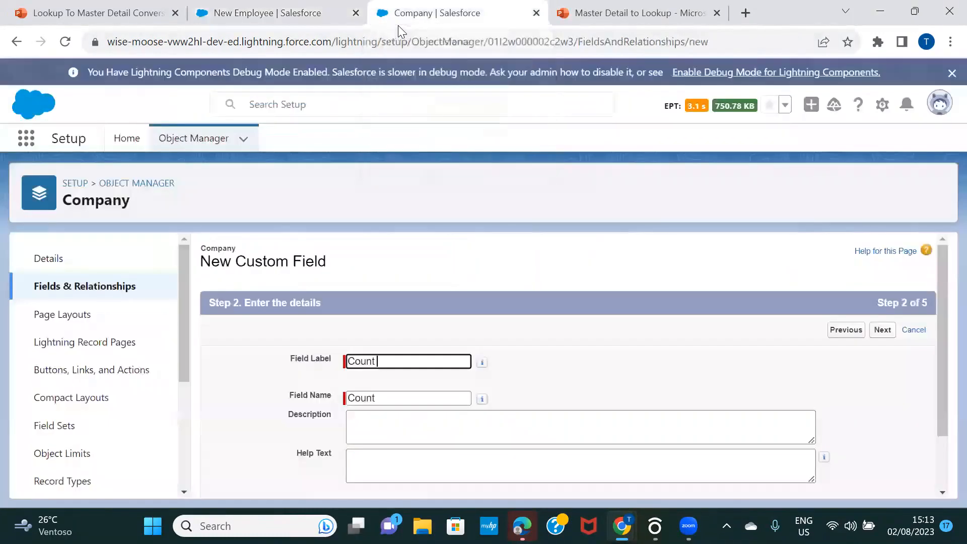
{"action": "type", "text": "mploye"}
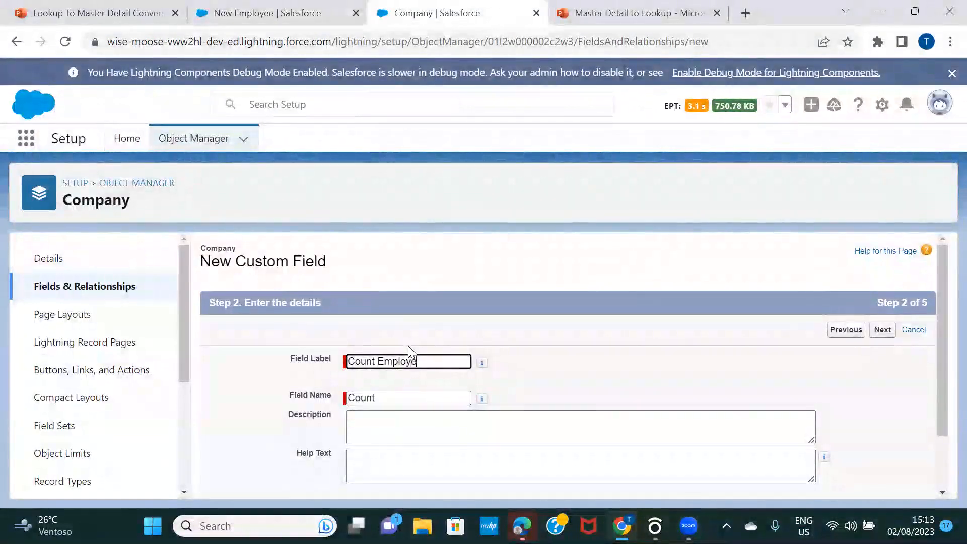
{"action": "left_click", "coordinate": [627, 362]}
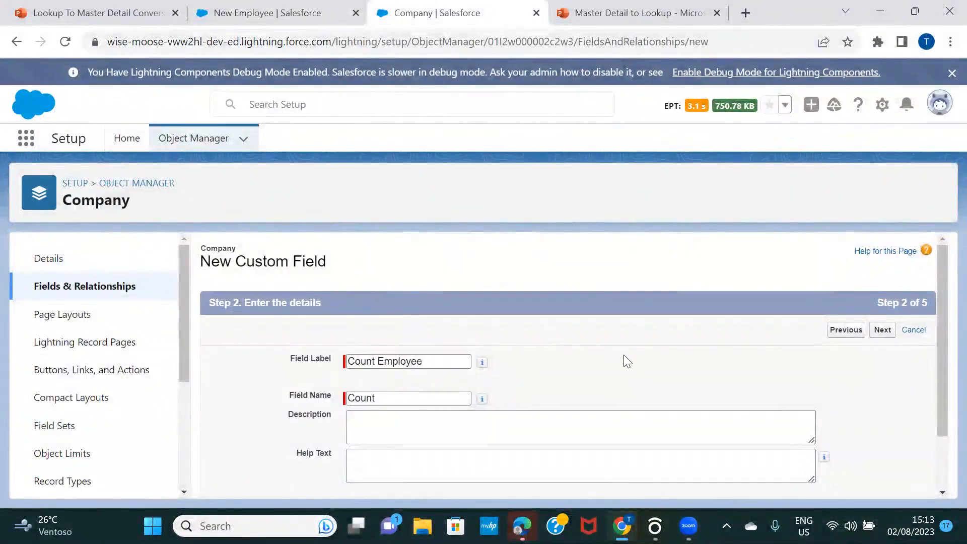
{"action": "scroll", "coordinate": [628, 361], "scroll_direction": "down", "scroll_amount": 1}
{"action": "left_click", "coordinate": [407, 362]}
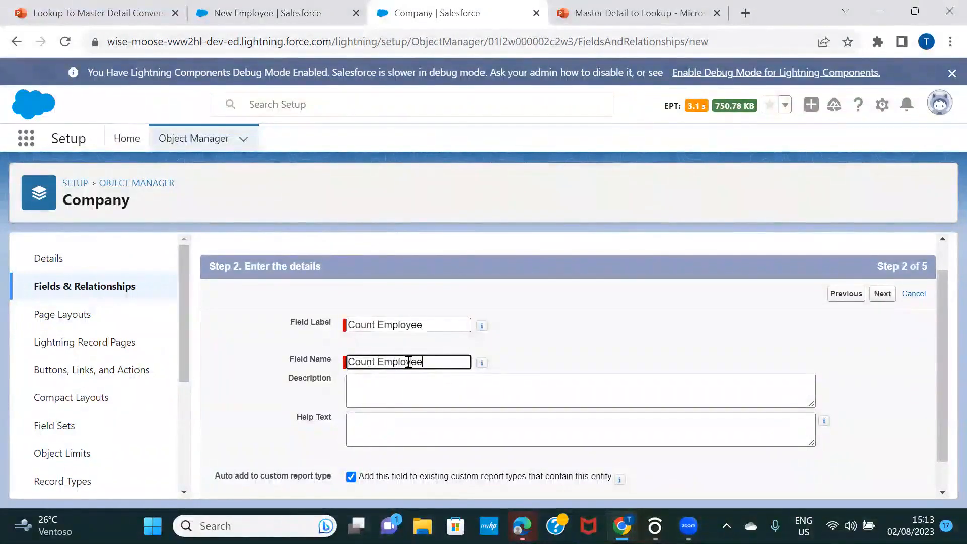
Change the roll-up summary field's name to CountEmployee and proceed to its summary calculation settings
{"action": "left_click", "coordinate": [674, 300]}
{"action": "scroll", "coordinate": [673, 299], "scroll_direction": "down", "scroll_amount": 1}
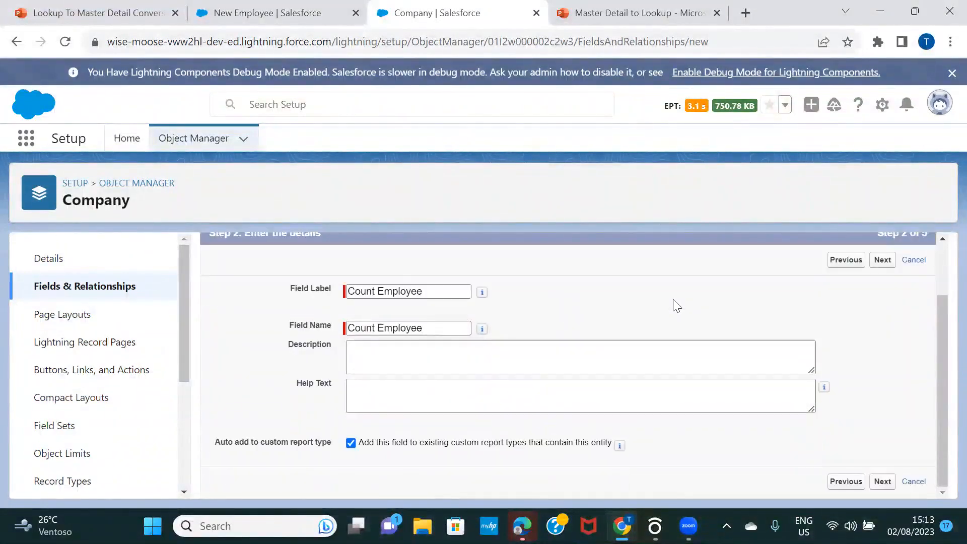
{"action": "left_click", "coordinate": [882, 260]}
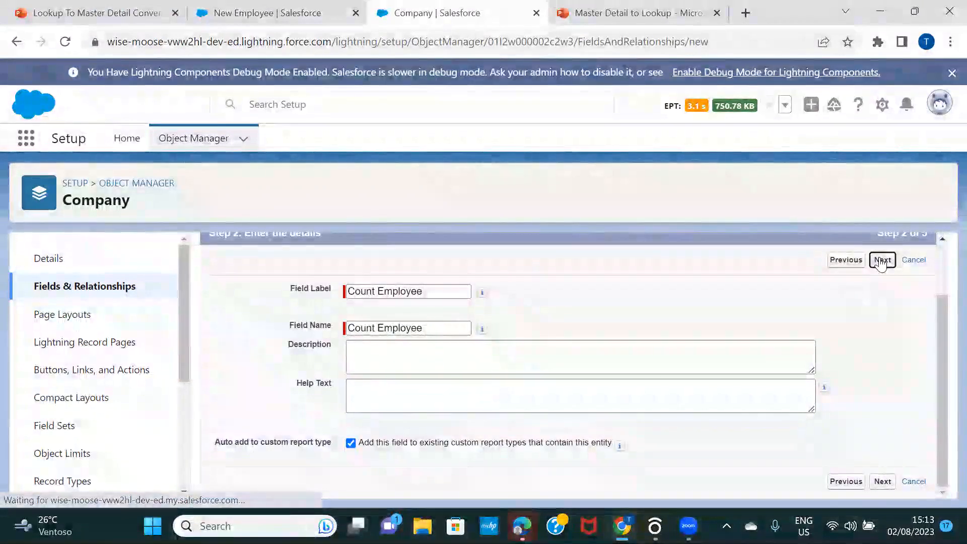
{"action": "scroll", "coordinate": [688, 377], "scroll_direction": "down", "scroll_amount": 1}
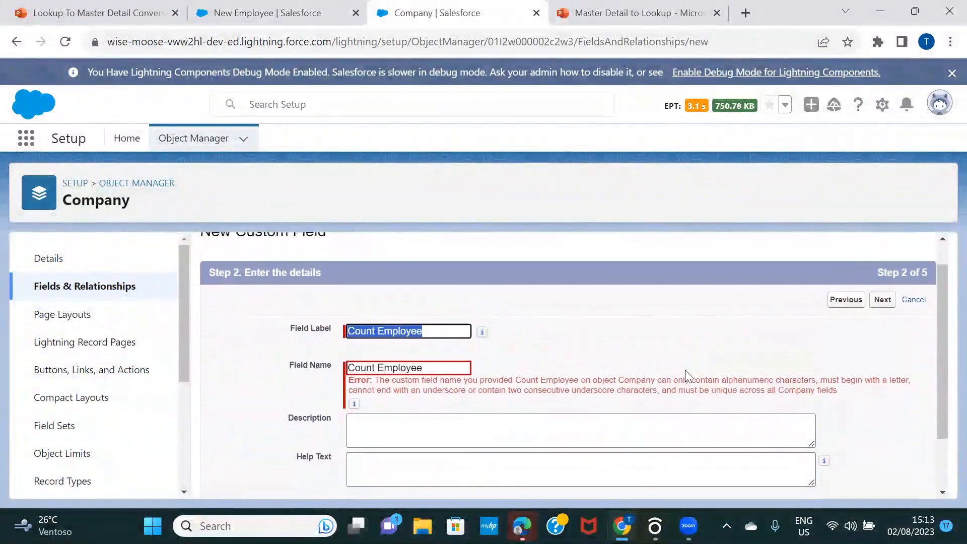
{"action": "left_click", "coordinate": [379, 349]}
{"action": "key", "text": "BackSpace"}
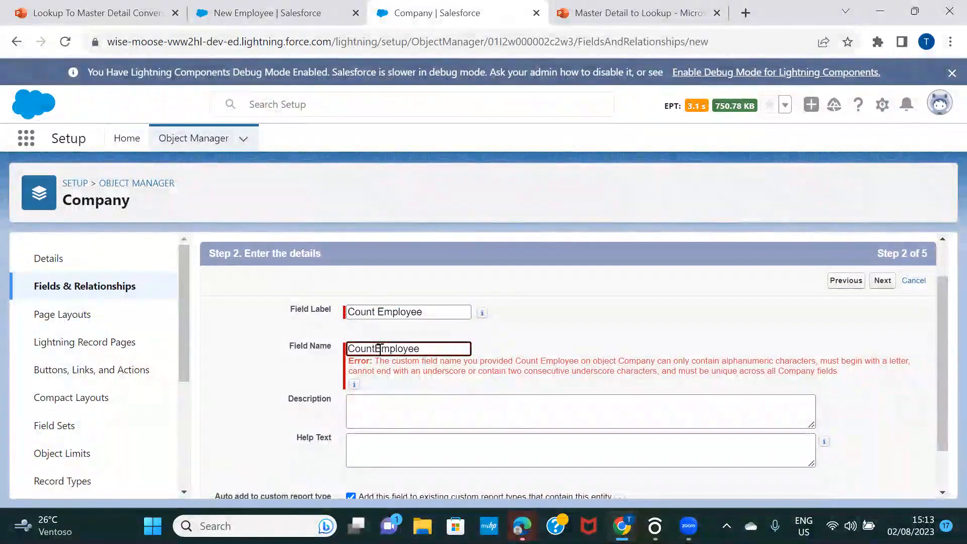
{"action": "left_click", "coordinate": [884, 283]}
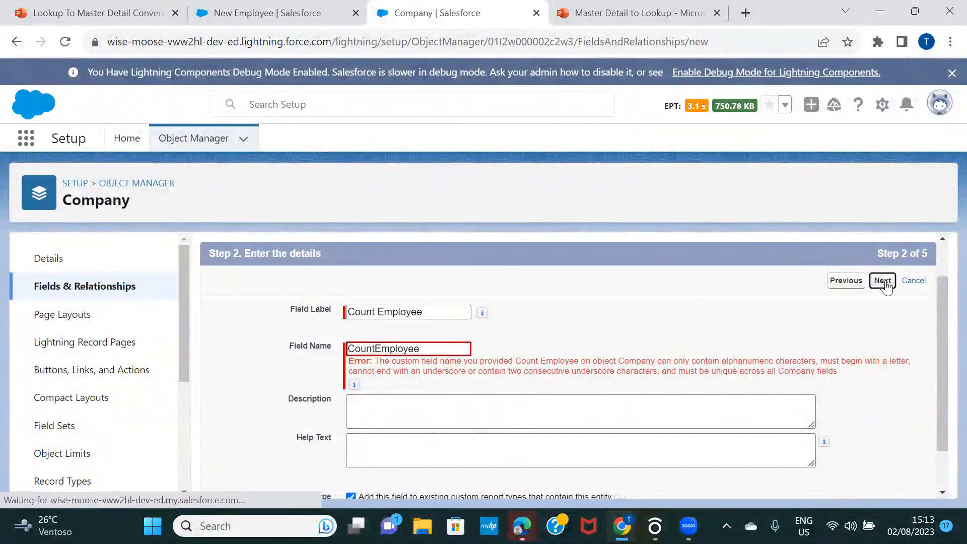
{"action": "scroll", "coordinate": [725, 328], "scroll_direction": "down", "scroll_amount": 2}
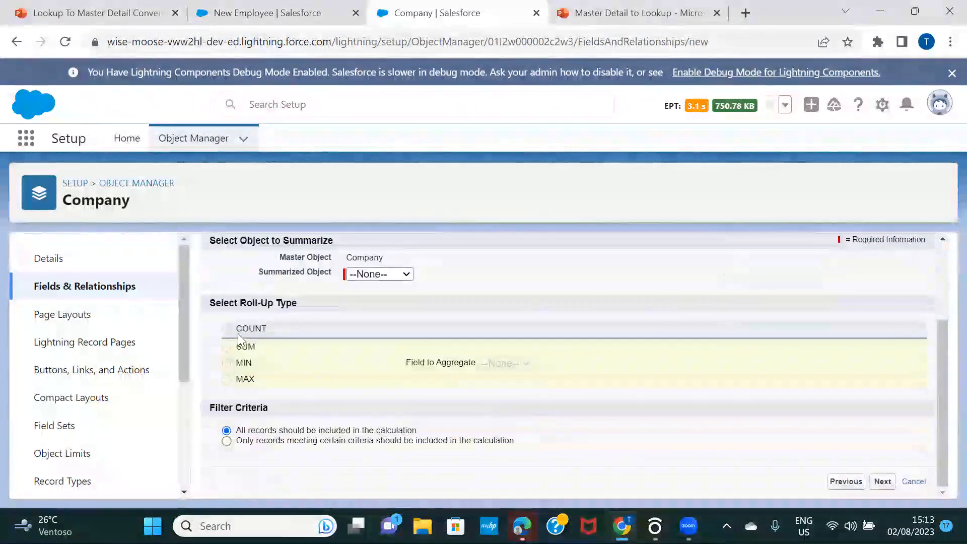
Open the TCS company record, discarding the new Employee form, and review its related employees and details
{"action": "left_click", "coordinate": [362, 277]}
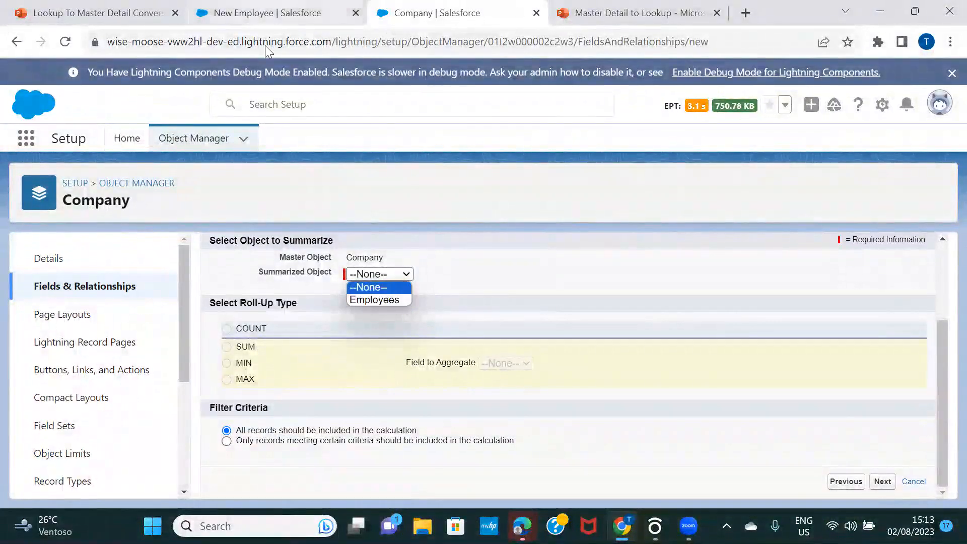
{"action": "left_click", "coordinate": [267, 12]}
{"action": "left_click", "coordinate": [791, 79]}
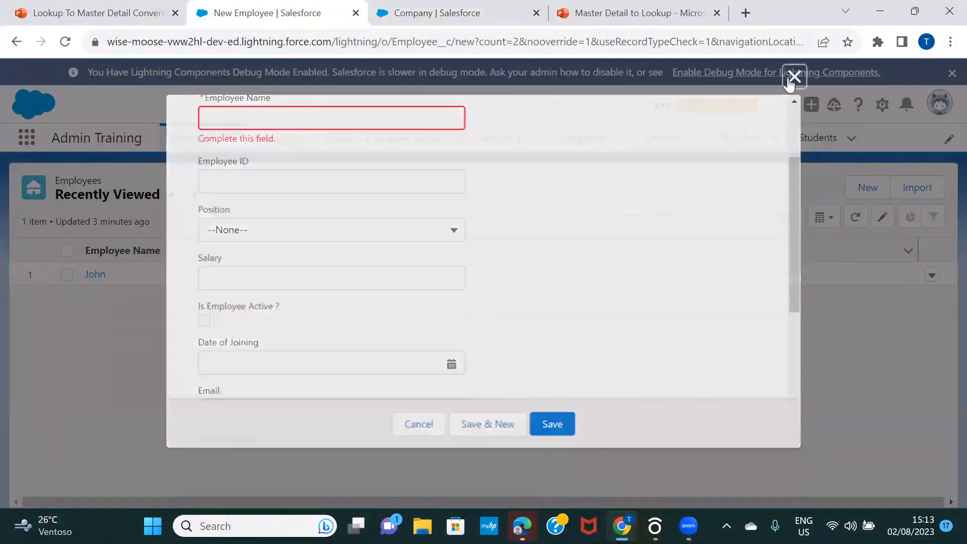
{"action": "left_click", "coordinate": [571, 140]}
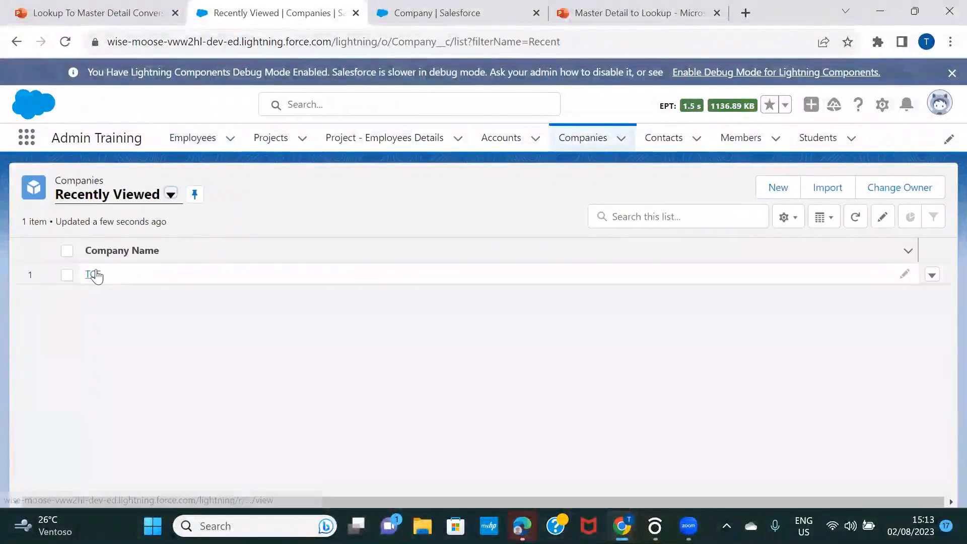
{"action": "left_click", "coordinate": [93, 274]}
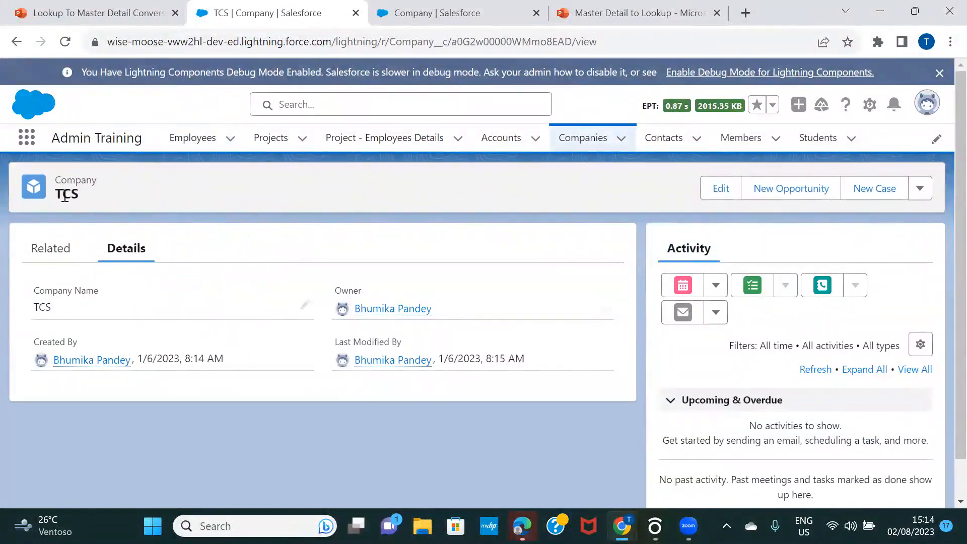
{"action": "left_click", "coordinate": [55, 254]}
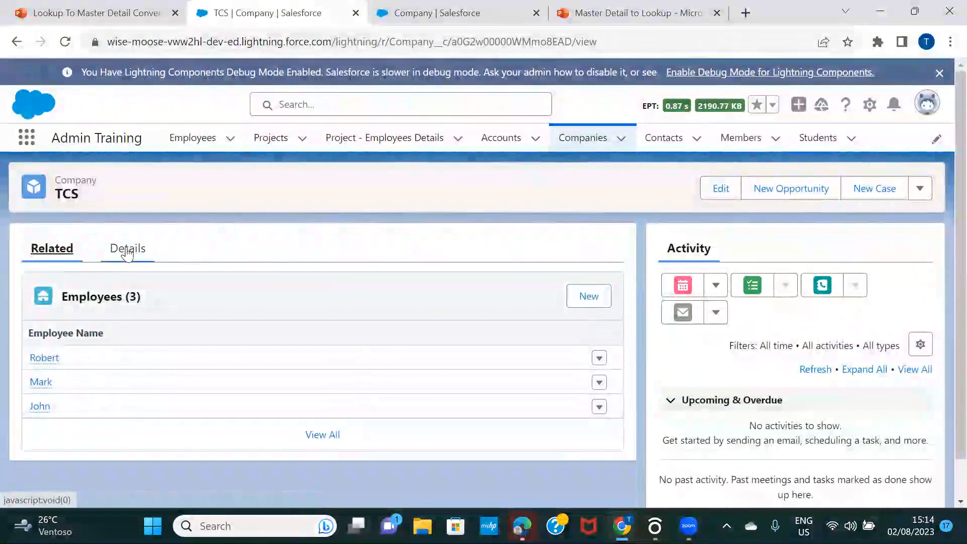
{"action": "left_click", "coordinate": [127, 252]}
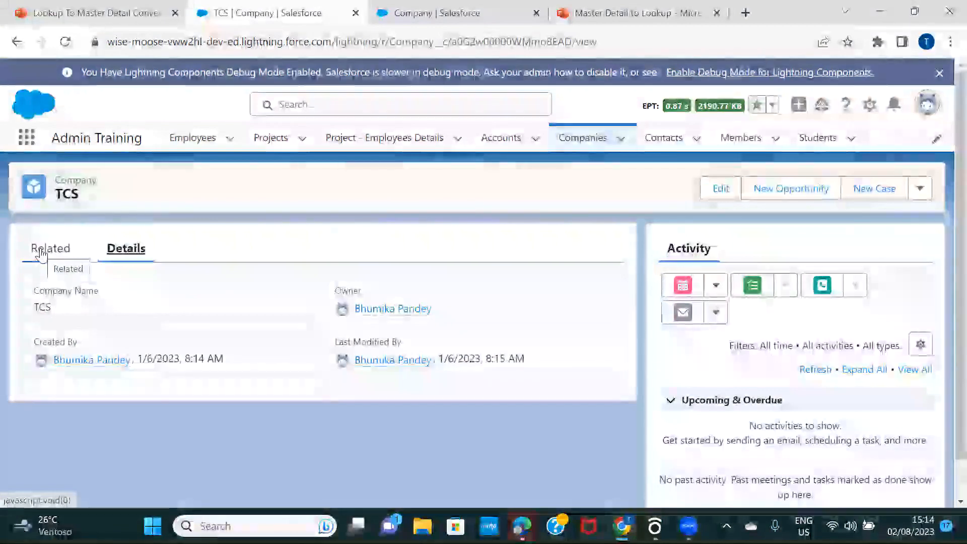
Set the roll-up to summarize Employees with the COUNT type over all records, and proceed to field-level security
{"action": "left_click", "coordinate": [393, 29]}
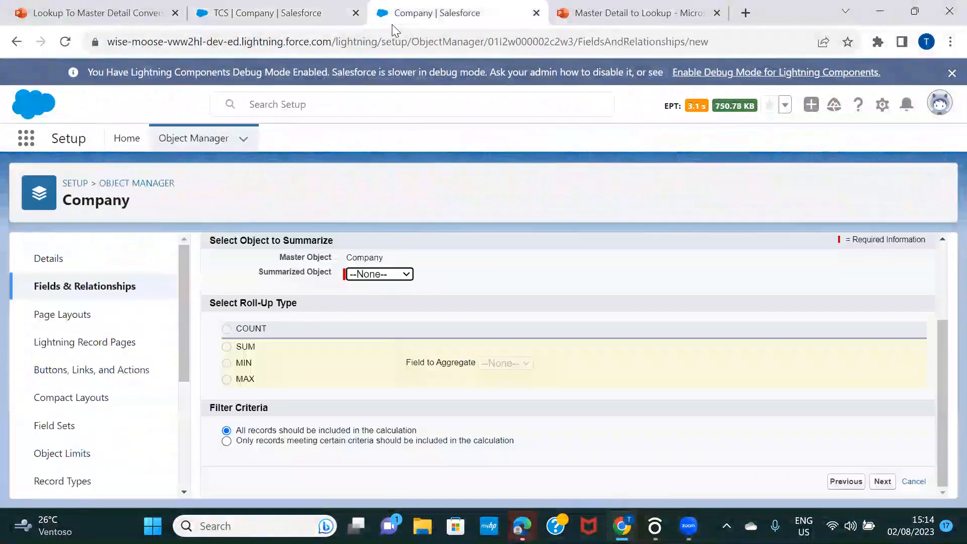
{"action": "left_click", "coordinate": [403, 275]}
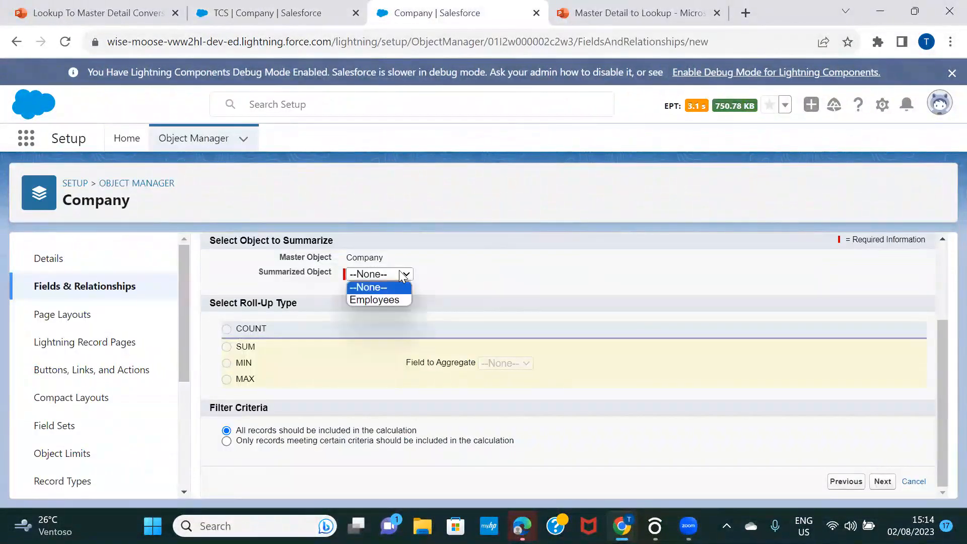
{"action": "left_click", "coordinate": [375, 300]}
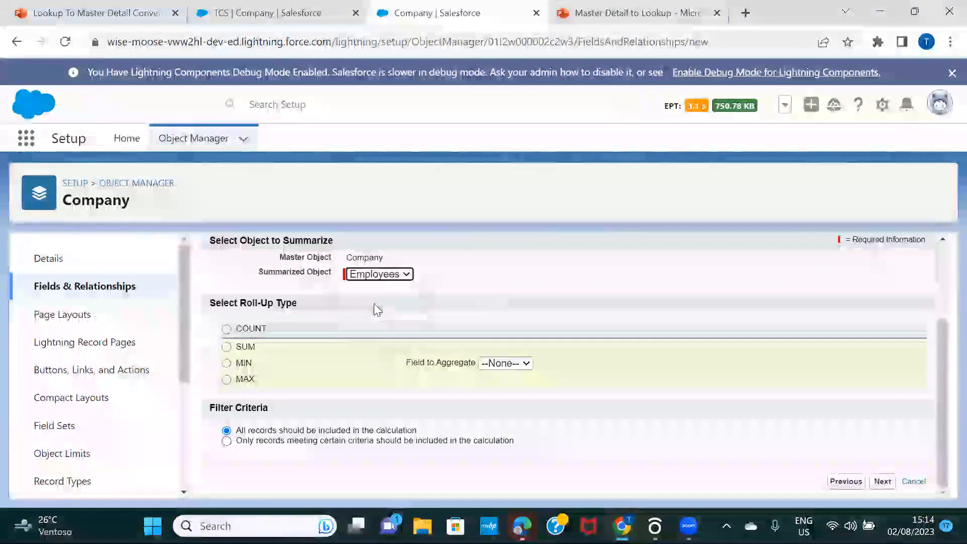
{"action": "left_click", "coordinate": [227, 330]}
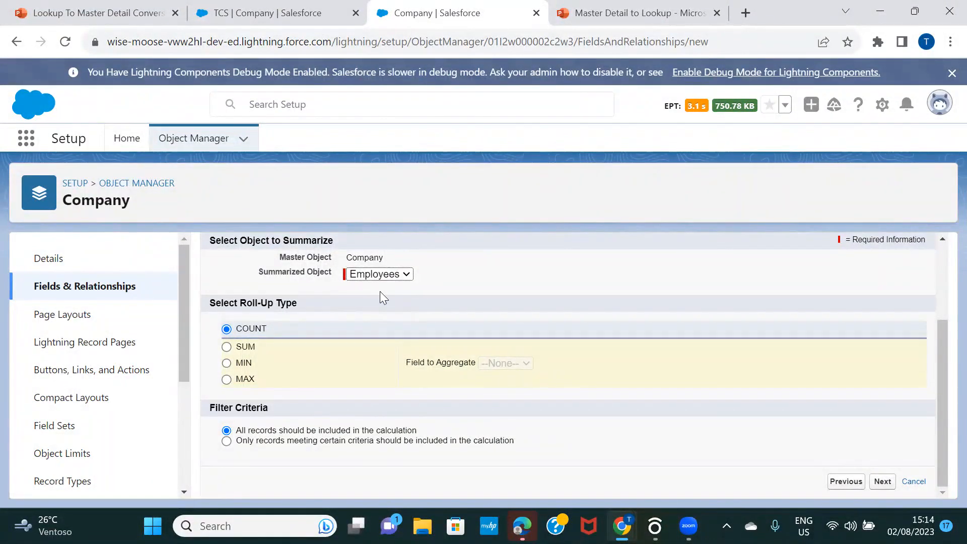
{"action": "left_click", "coordinate": [227, 347]}
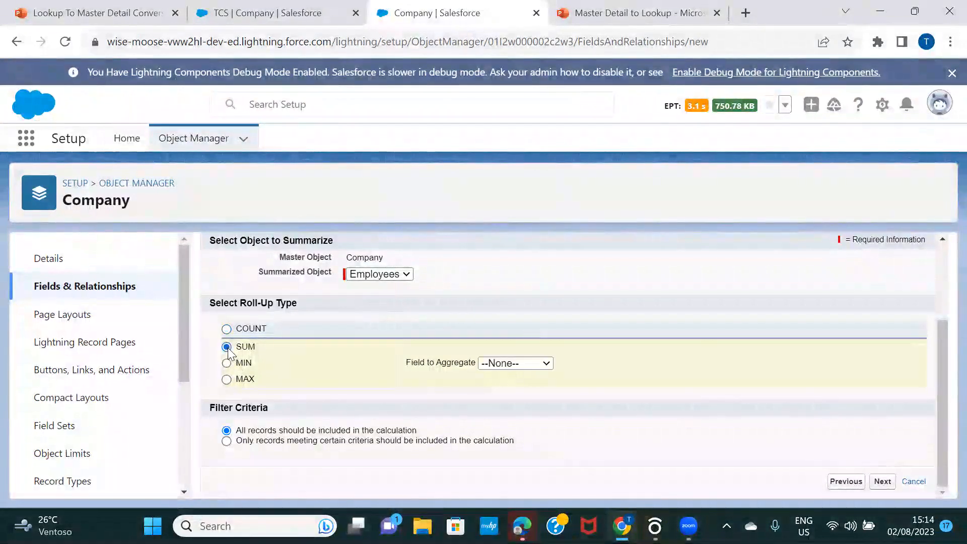
{"action": "left_click", "coordinate": [539, 364]}
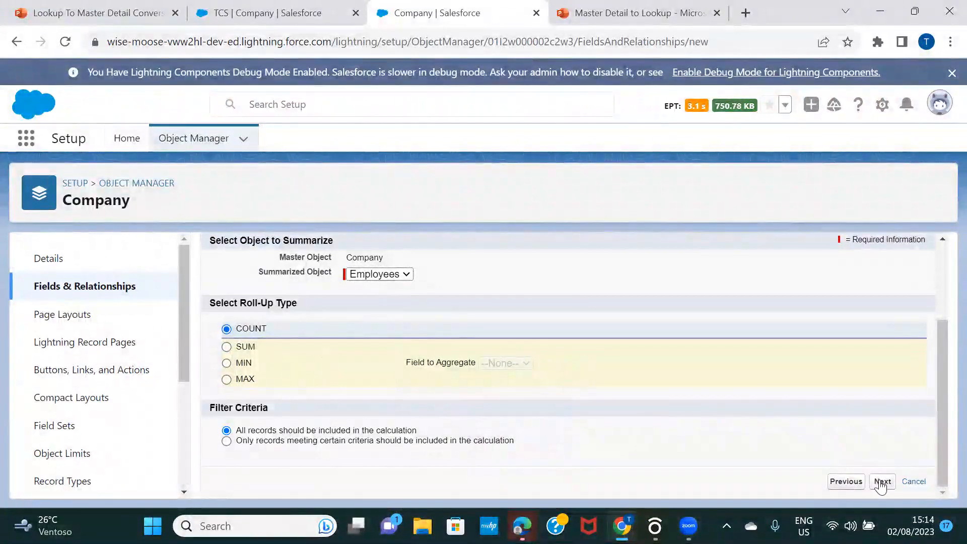
{"action": "left_click", "coordinate": [882, 482]}
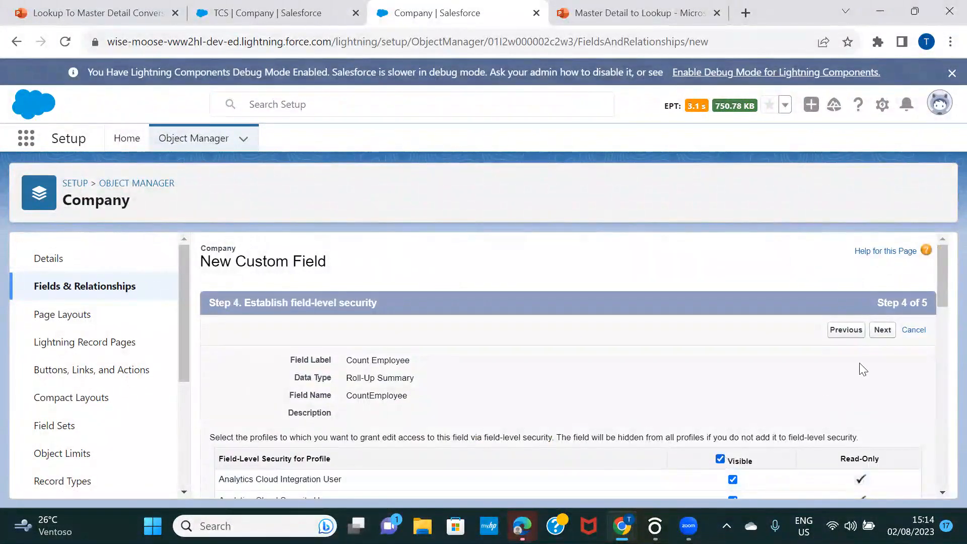
Keep the default field-level security and the Company Layout assignment, and save the Count Employee field
{"action": "left_click", "coordinate": [881, 330]}
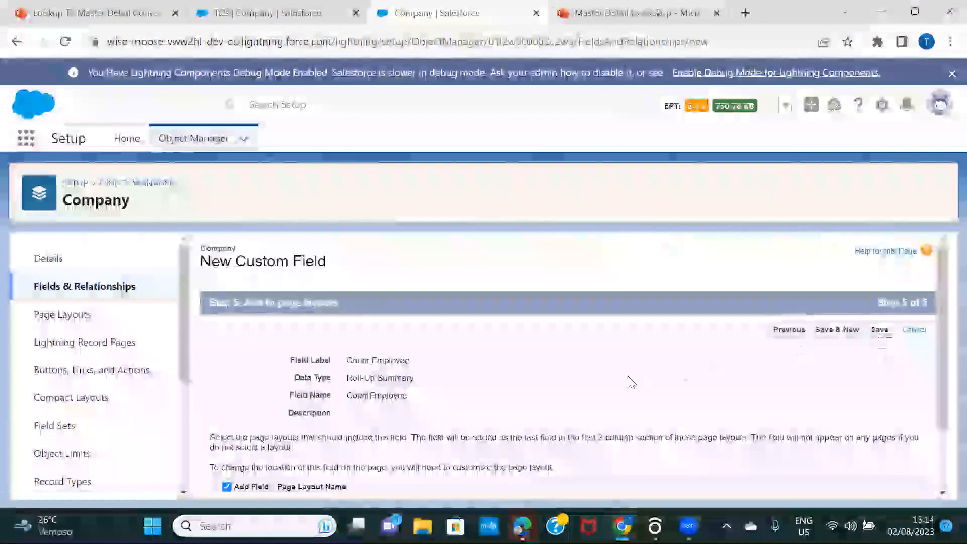
{"action": "scroll", "coordinate": [628, 381], "scroll_direction": "down", "scroll_amount": 2}
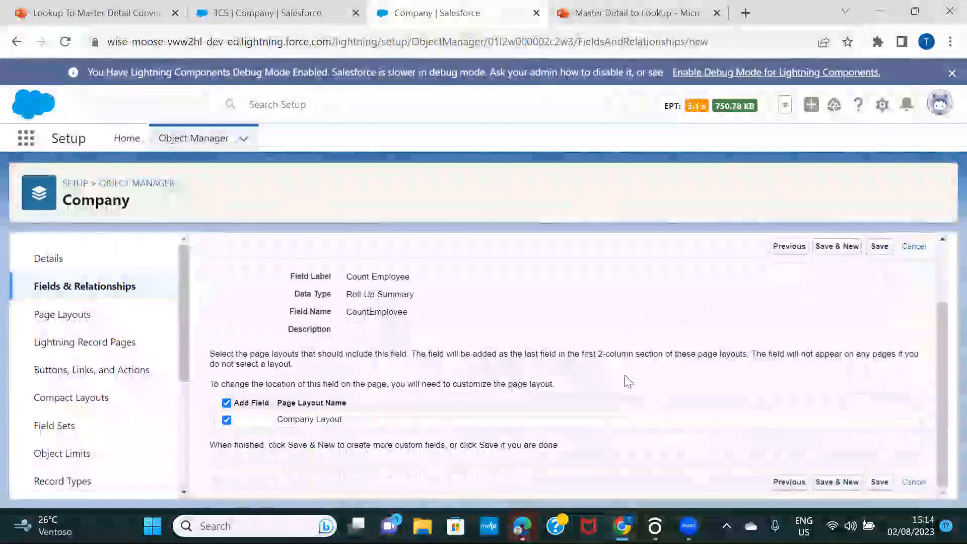
{"action": "left_click", "coordinate": [875, 250]}
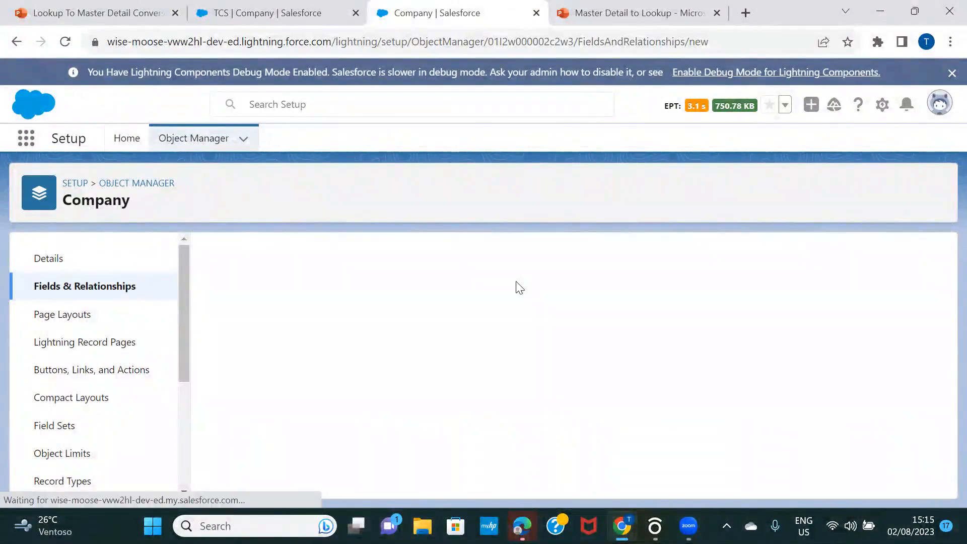
Reload the TCS company record and compare its Count Employee field with its related employees
{"action": "left_click", "coordinate": [294, 23]}
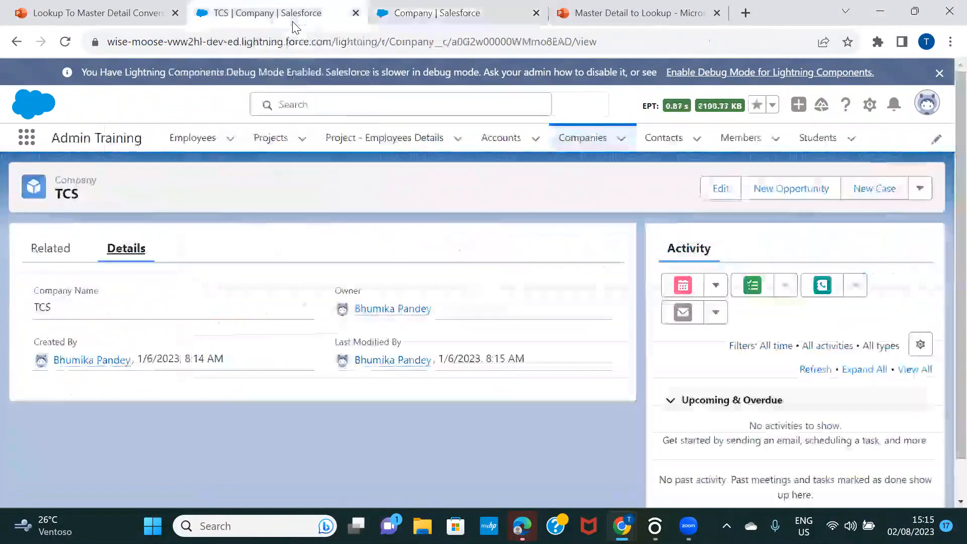
{"action": "left_click", "coordinate": [65, 41]}
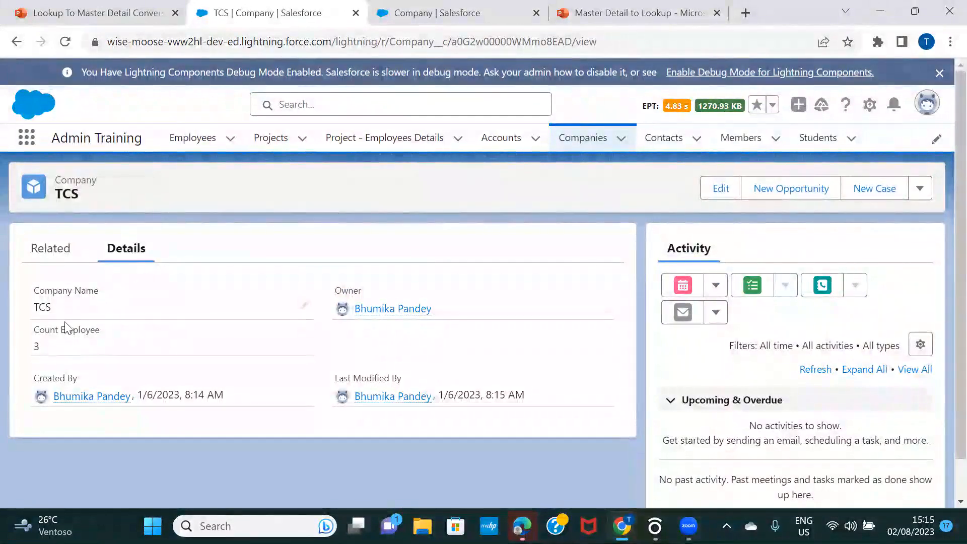
{"action": "left_click", "coordinate": [52, 250]}
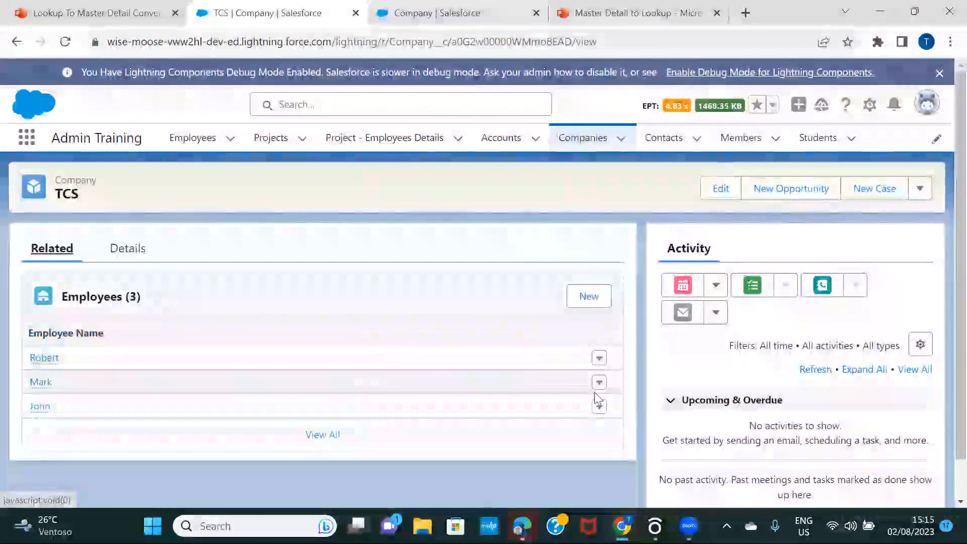
Delete the last employee listed among the TCS company's related employees
{"action": "left_click", "coordinate": [599, 407]}
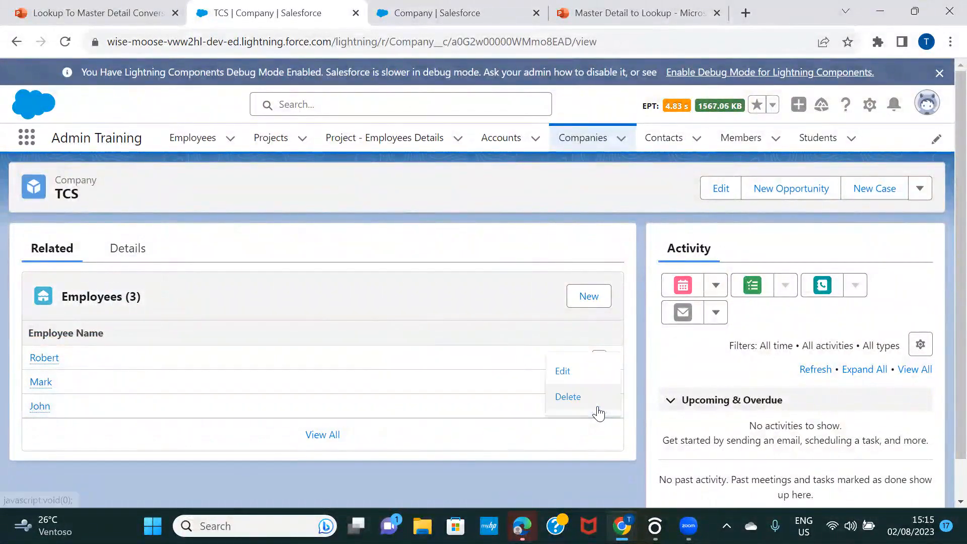
{"action": "left_click", "coordinate": [574, 398]}
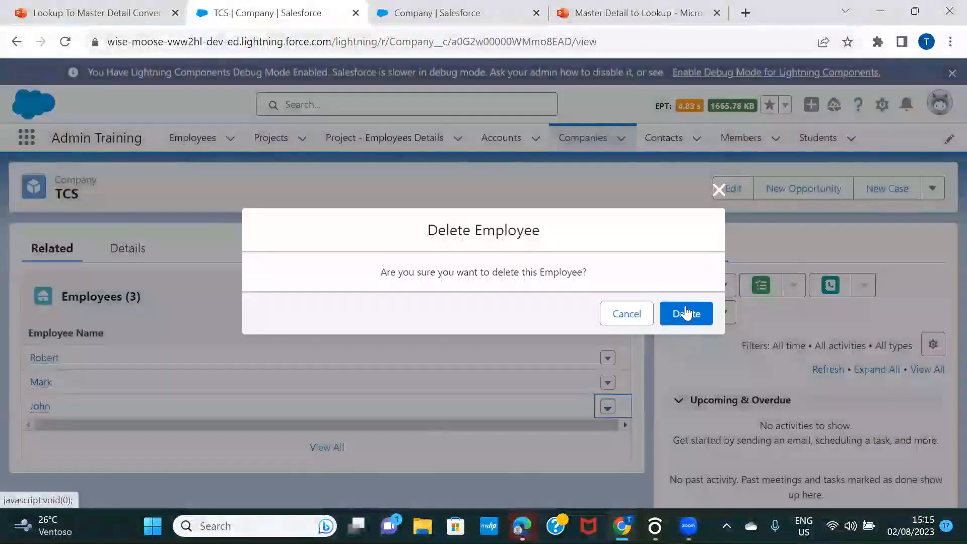
{"action": "left_click", "coordinate": [685, 313]}
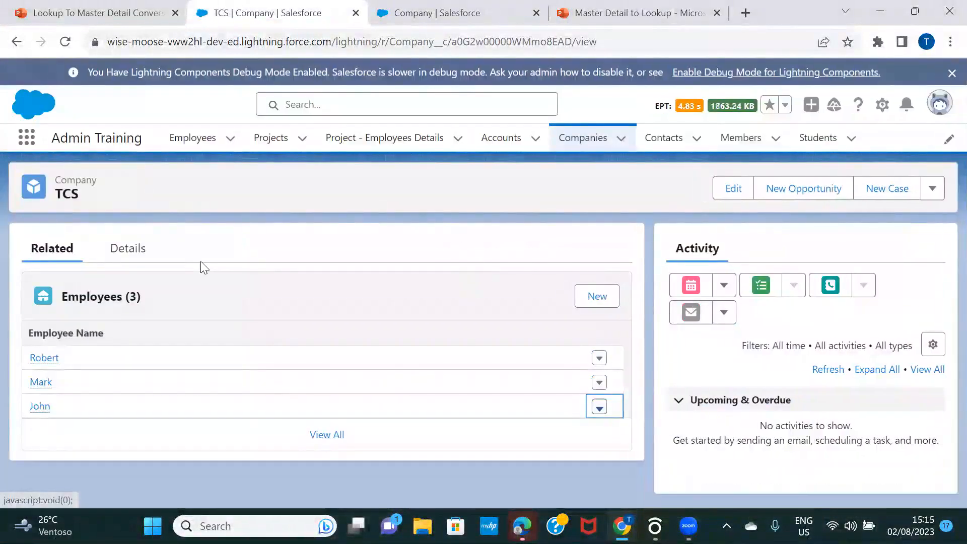
Check the Count Employee field in the TCS record's details after reloading the page
{"action": "left_click", "coordinate": [126, 249]}
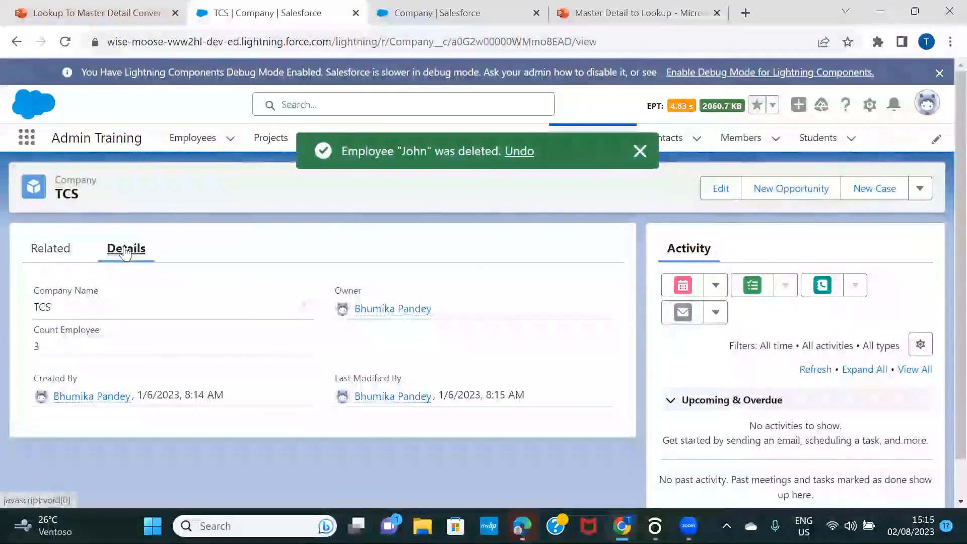
{"action": "scroll", "coordinate": [70, 187], "scroll_direction": "down", "scroll_amount": 1}
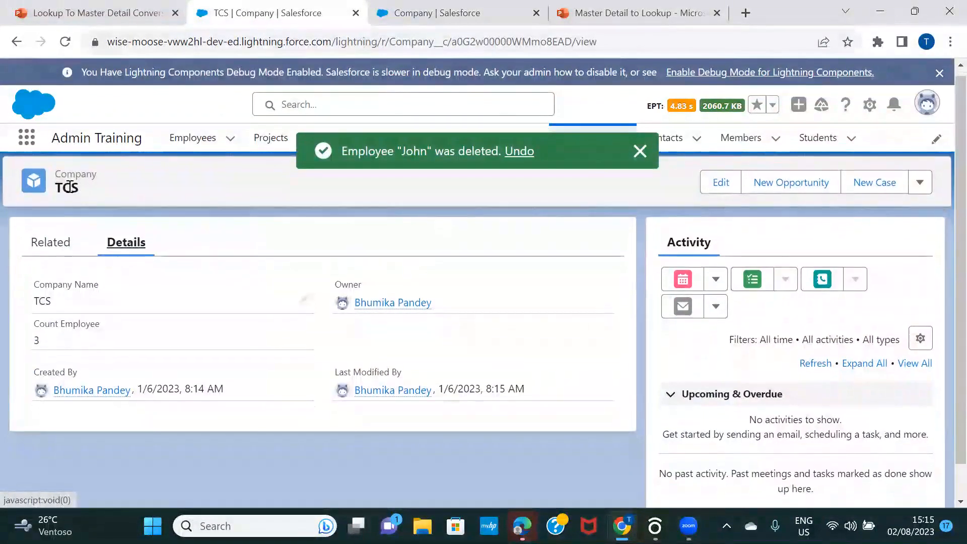
{"action": "left_click", "coordinate": [65, 45]}
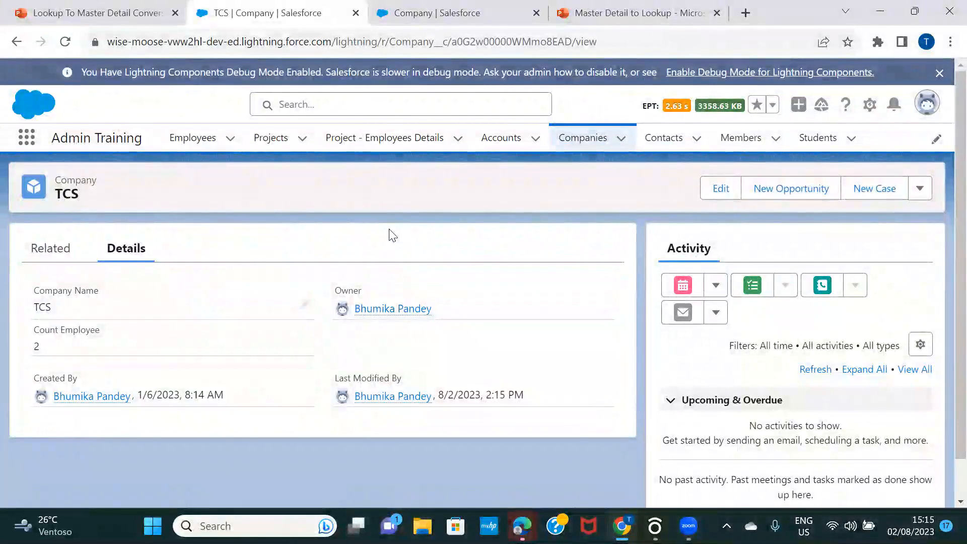
Find the Employee object in the Object Manager with "emp" and open its Fields & Relationships
{"action": "left_click", "coordinate": [386, 23]}
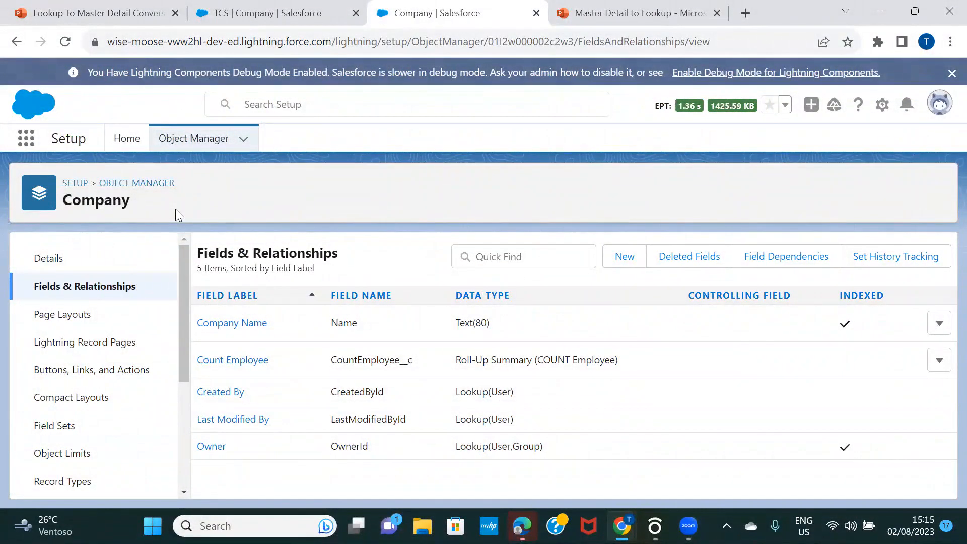
{"action": "left_click", "coordinate": [105, 184]}
{"action": "left_click", "coordinate": [726, 187]}
{"action": "type", "text": "emp"}
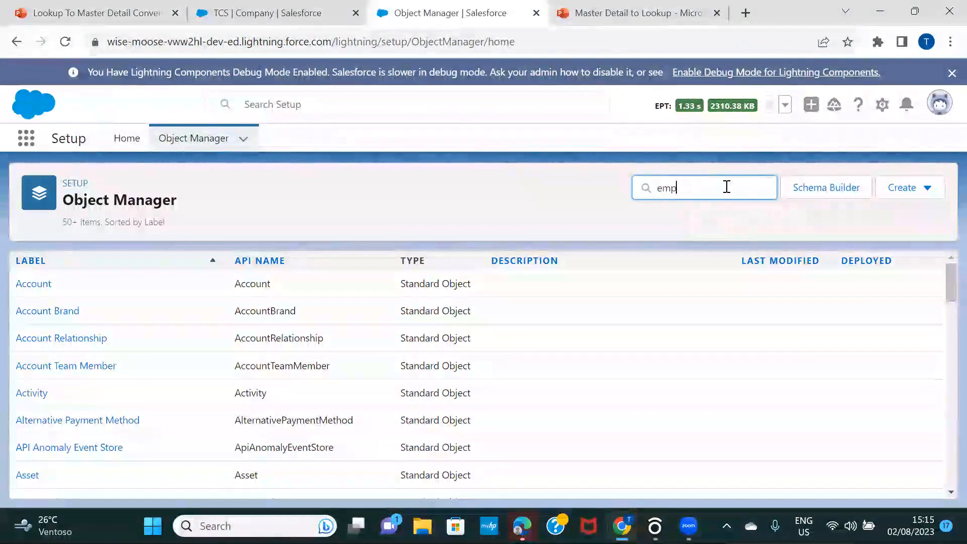
{"action": "left_click", "coordinate": [37, 296]}
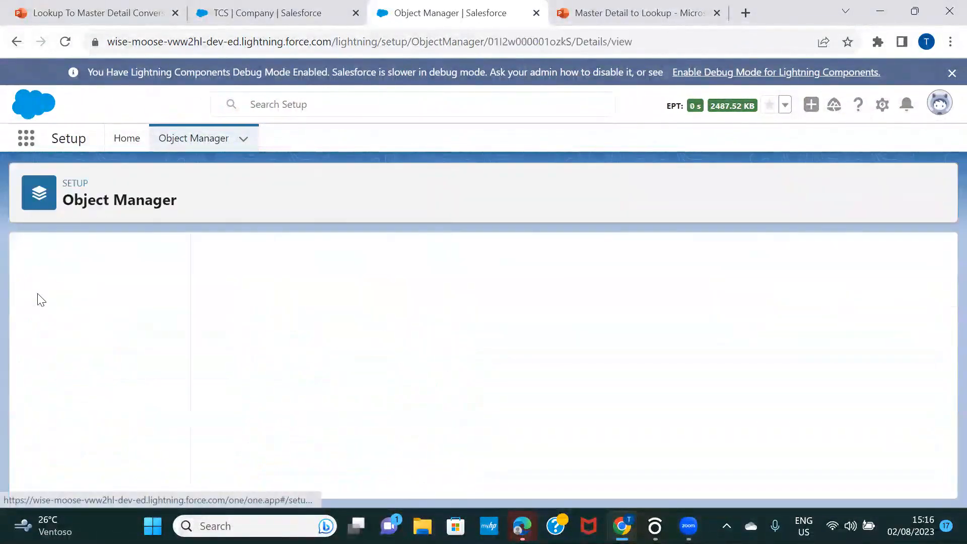
{"action": "left_click", "coordinate": [102, 287]}
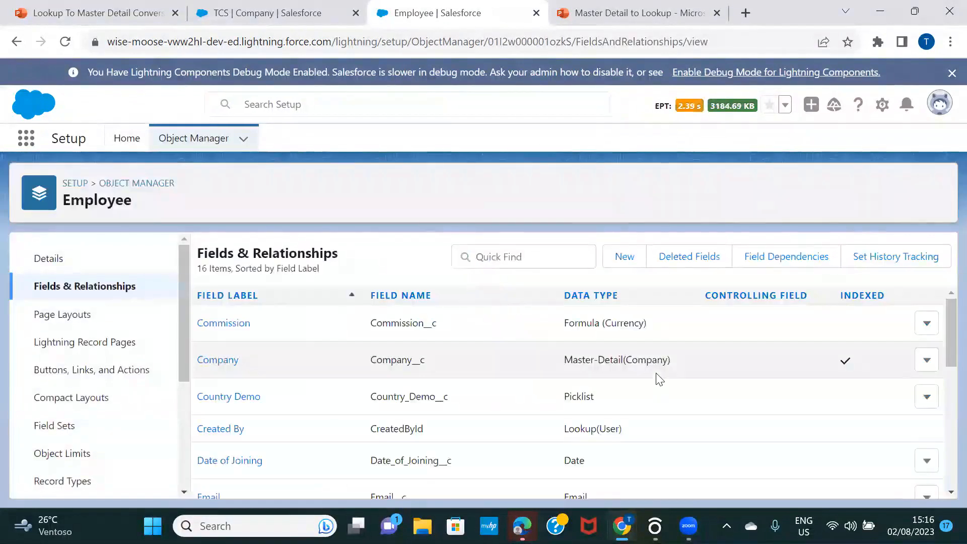
Open the Employee object's Company field for editing and check whether its field type can be changed
{"action": "left_click", "coordinate": [927, 361]}
{"action": "left_click", "coordinate": [884, 394]}
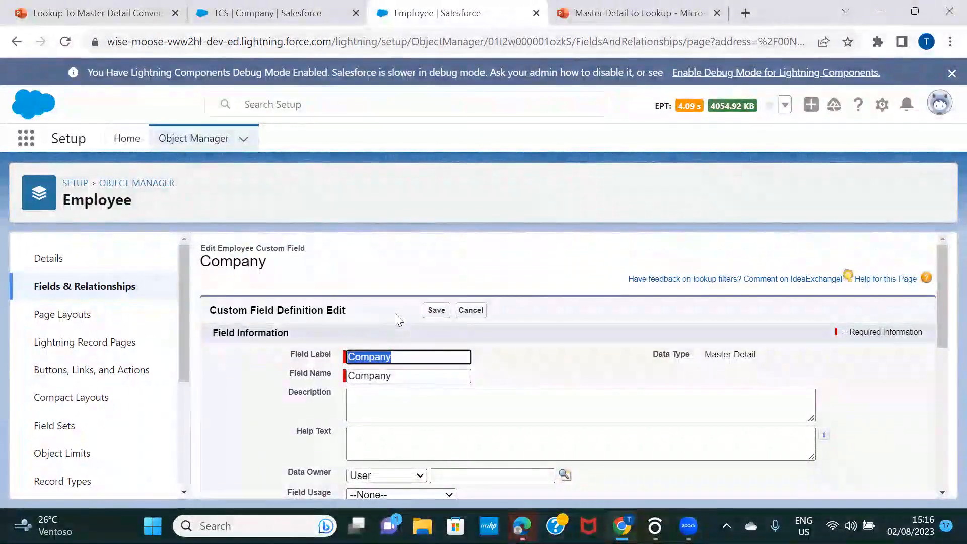
Find the Company object in the Object Manager with "com" and open its Fields & Relationships
{"action": "left_click", "coordinate": [194, 144]}
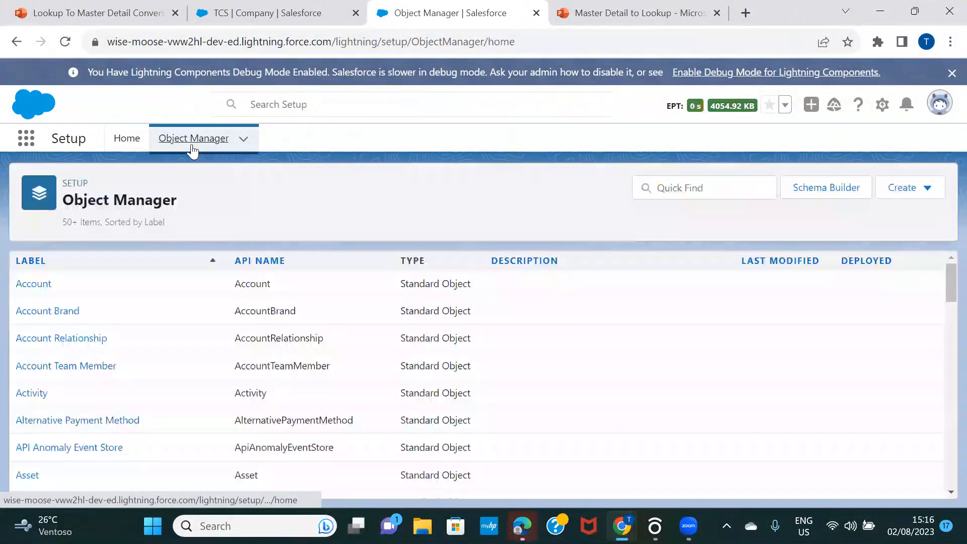
{"action": "left_click", "coordinate": [703, 191]}
{"action": "type", "text": "com"}
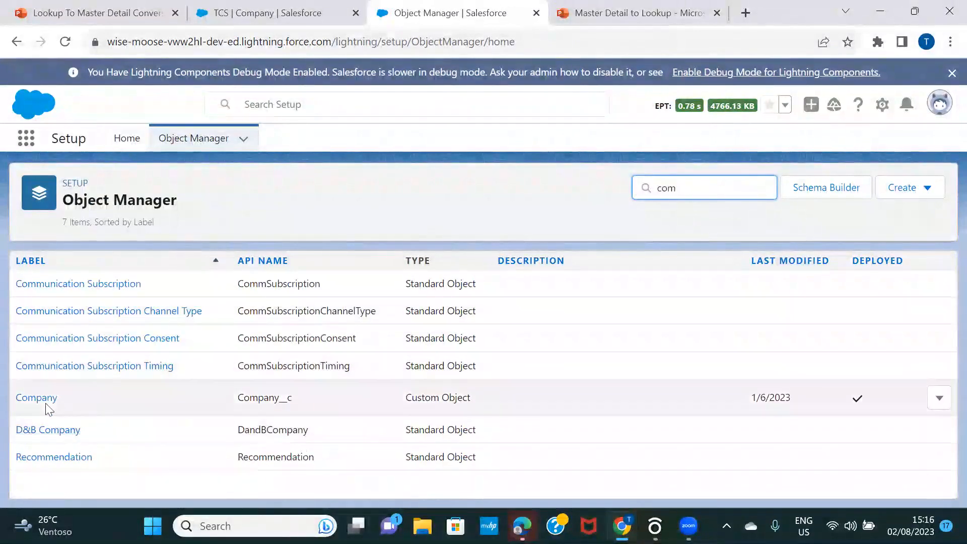
{"action": "left_click", "coordinate": [43, 400]}
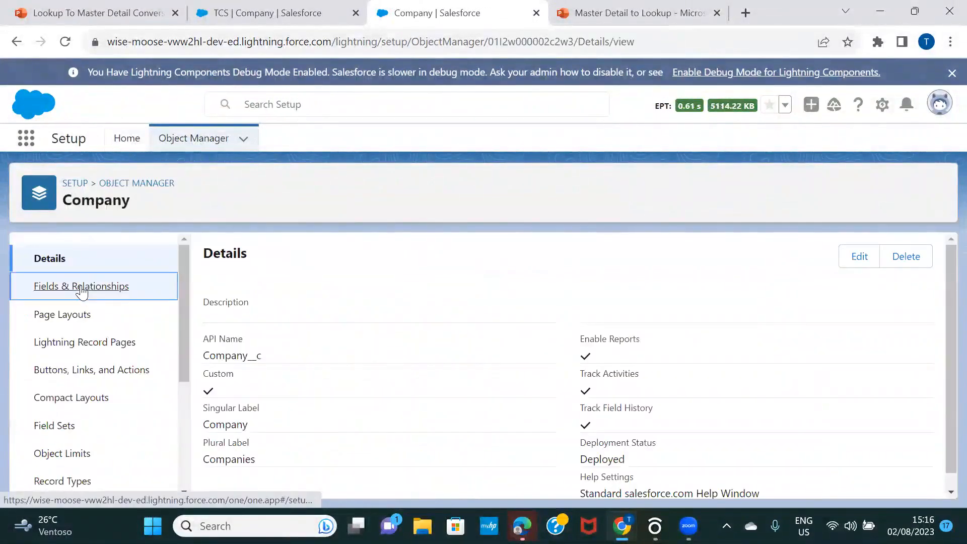
{"action": "left_click", "coordinate": [78, 285]}
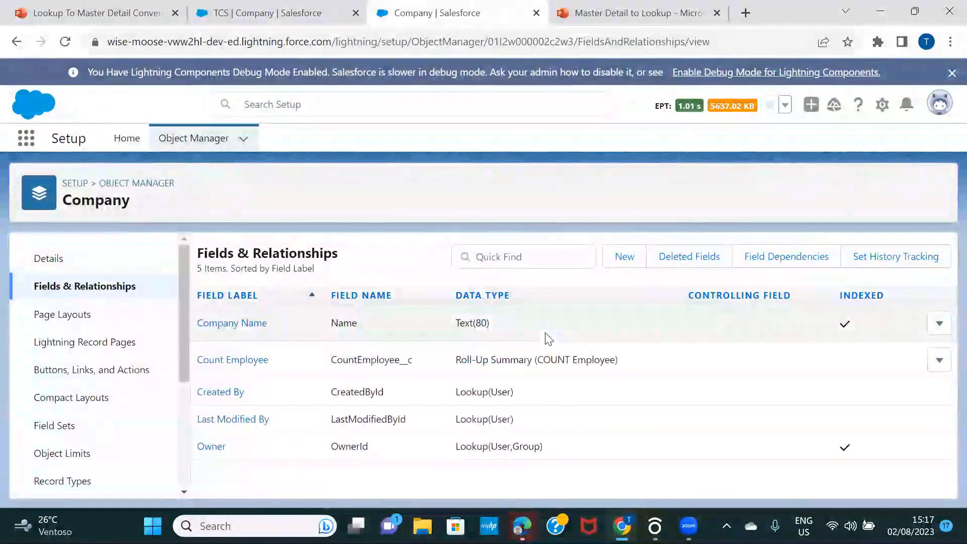
Delete the Count Employee roll-up summary field from the Company object
{"action": "left_click", "coordinate": [939, 361]}
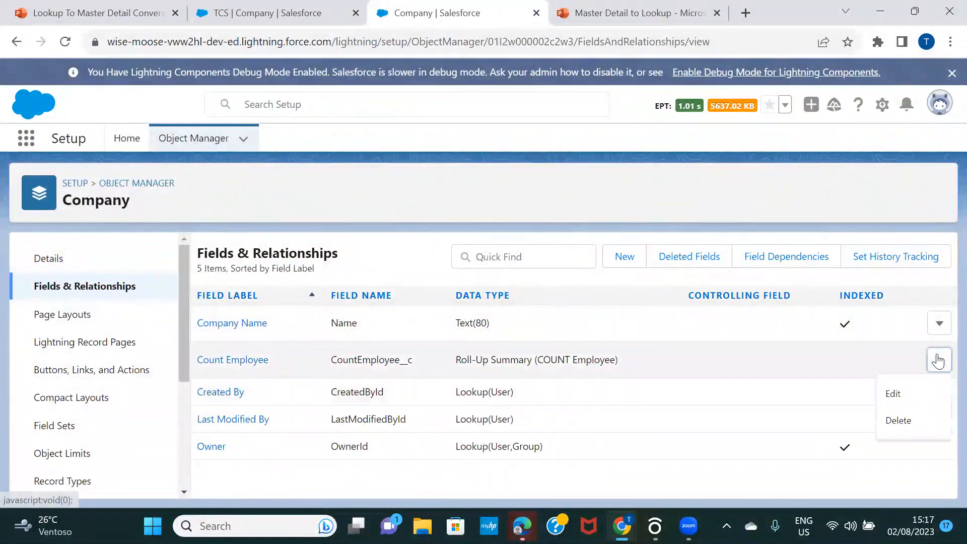
{"action": "left_click", "coordinate": [902, 420]}
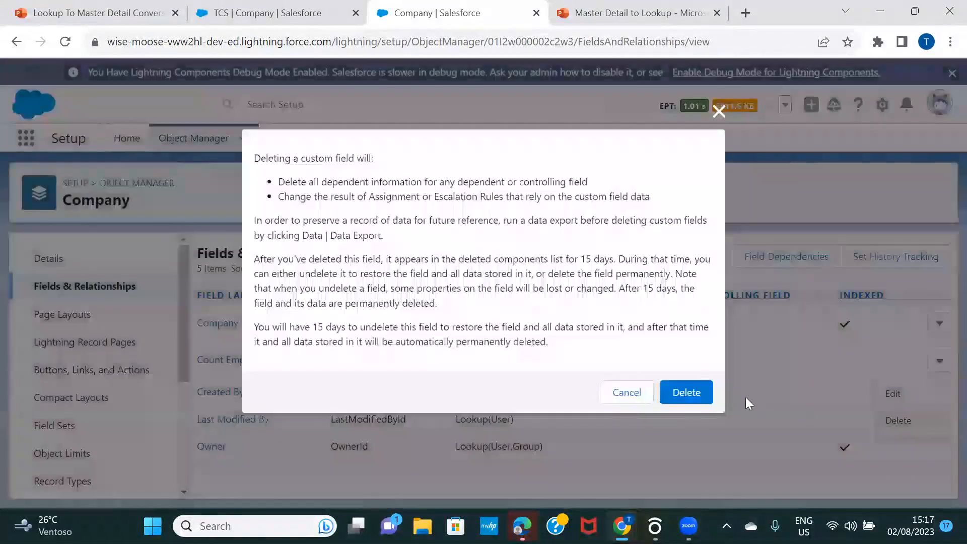
{"action": "left_click", "coordinate": [685, 391]}
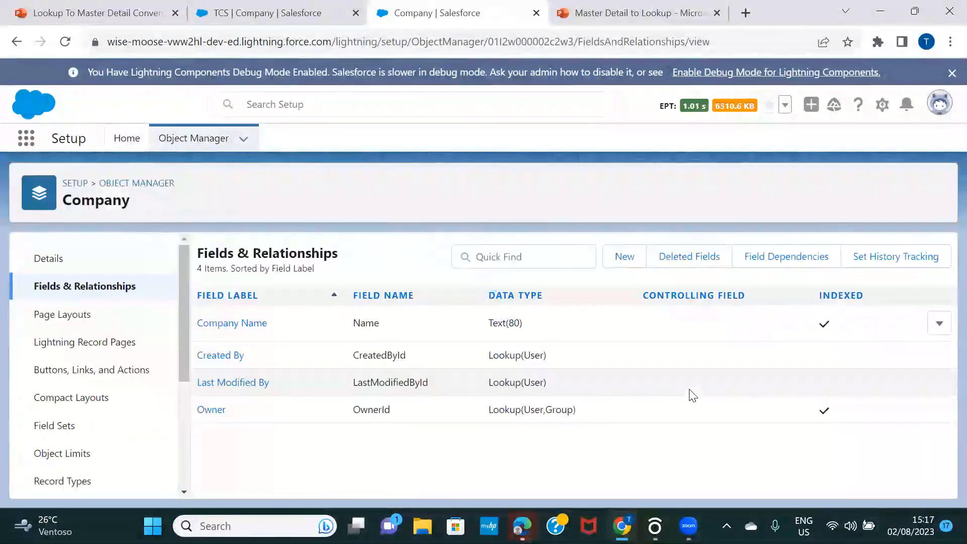
Find the Employee object with "empl" and reopen its Company field for editing to check for a field type change option
{"action": "left_click", "coordinate": [134, 181]}
{"action": "left_click", "coordinate": [725, 192]}
{"action": "type", "text": "empl"}
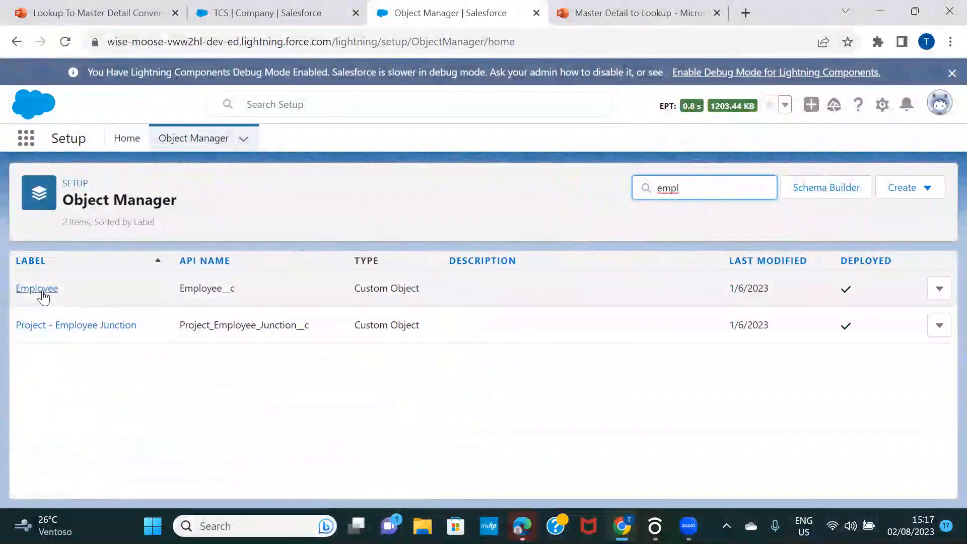
{"action": "left_click", "coordinate": [38, 289]}
{"action": "left_click", "coordinate": [92, 294]}
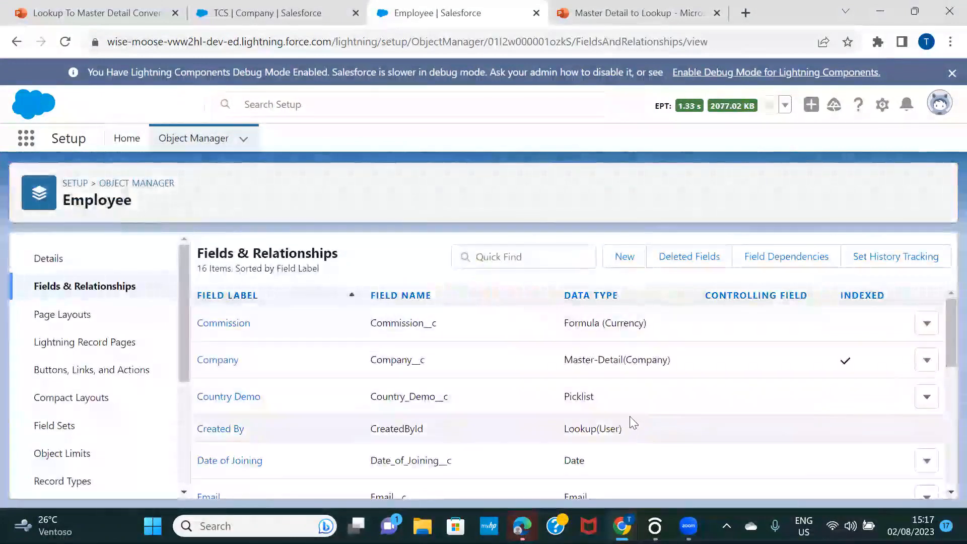
{"action": "left_click", "coordinate": [928, 361]}
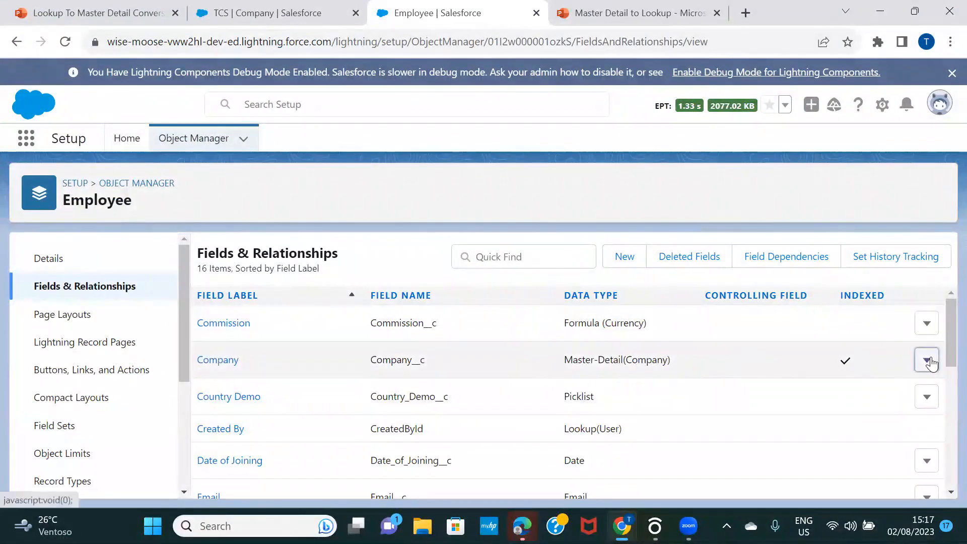
{"action": "left_click", "coordinate": [882, 394]}
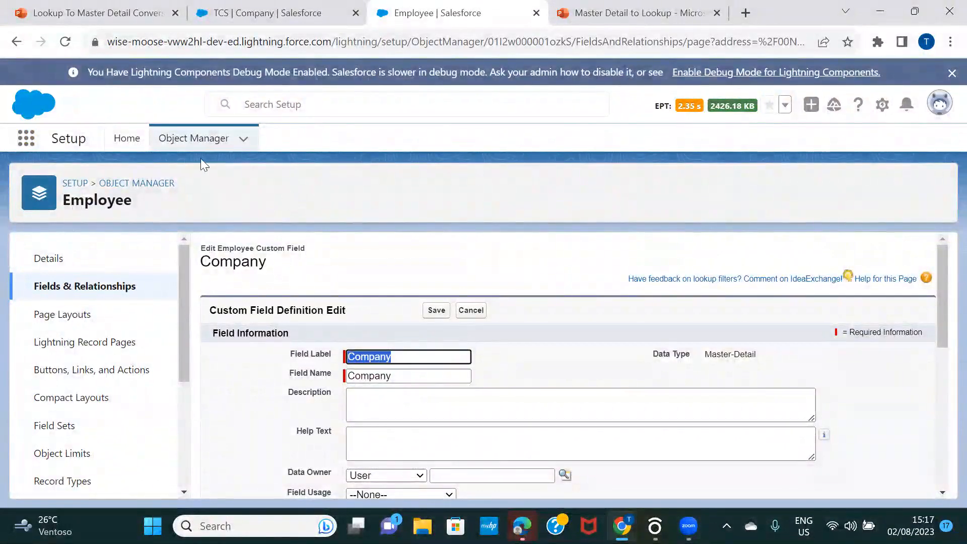
Return to the Company object's Fields & Relationships by searching the Object Manager for "com"
{"action": "left_click", "coordinate": [195, 138]}
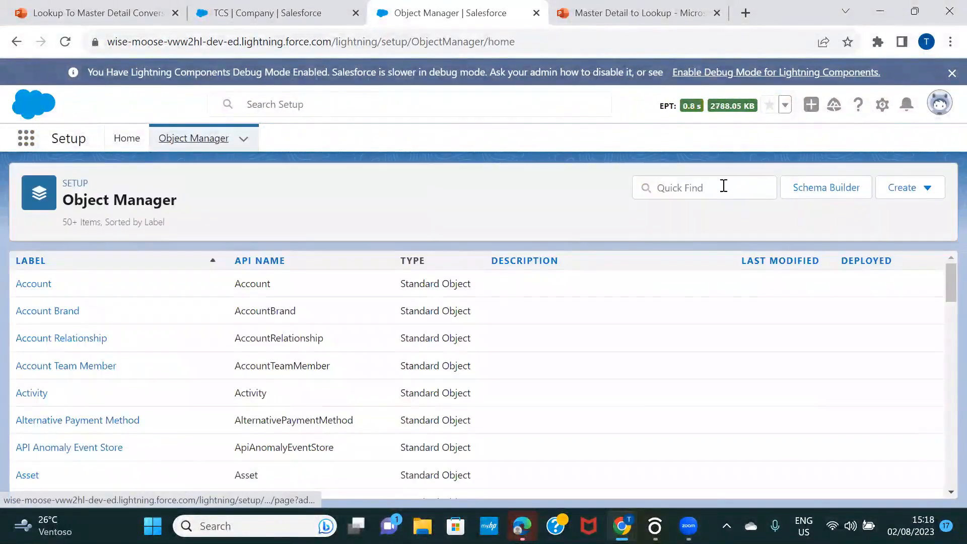
{"action": "left_click", "coordinate": [723, 186]}
{"action": "type", "text": "com"}
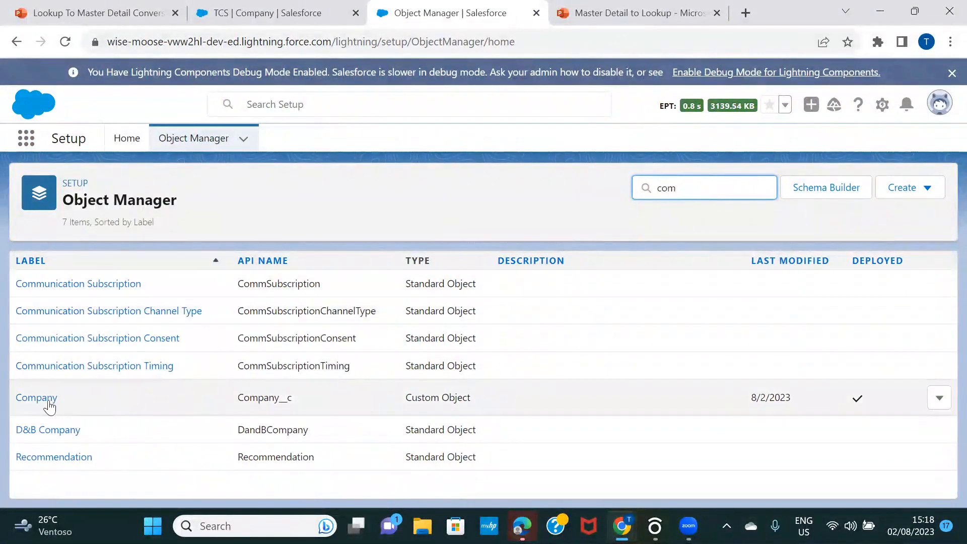
{"action": "left_click", "coordinate": [44, 399]}
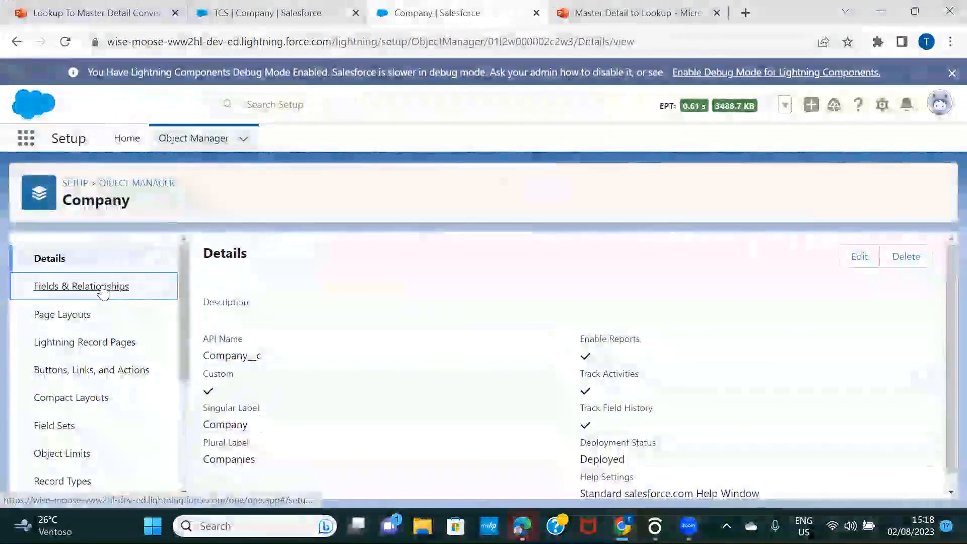
{"action": "left_click", "coordinate": [101, 286]}
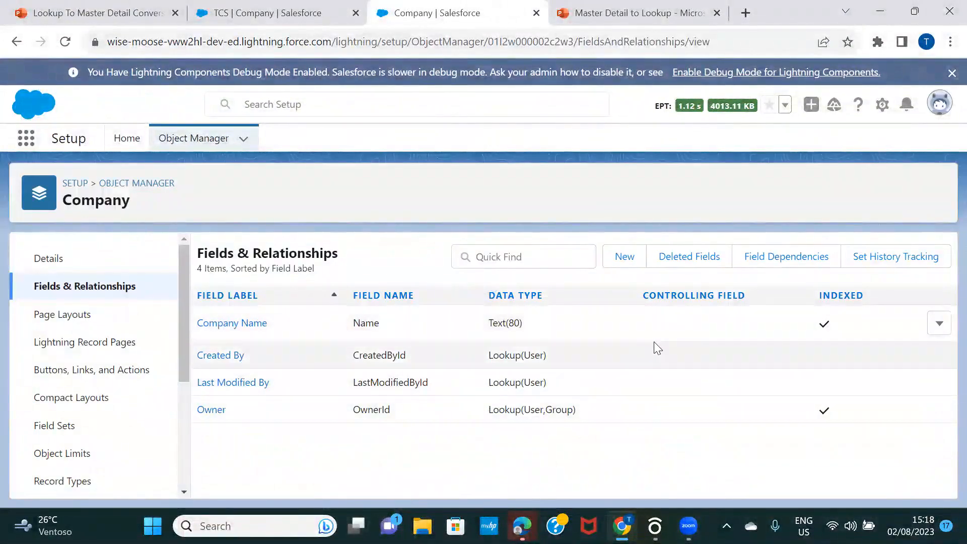
Permanently erase the Count Employee field from the Company object's deleted fields
{"action": "left_click", "coordinate": [685, 259]}
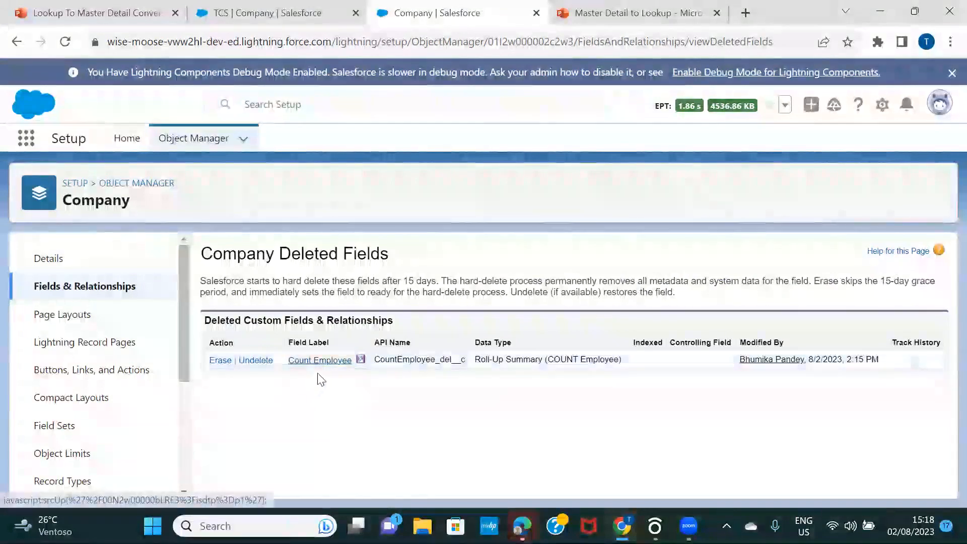
{"action": "left_click", "coordinate": [218, 362]}
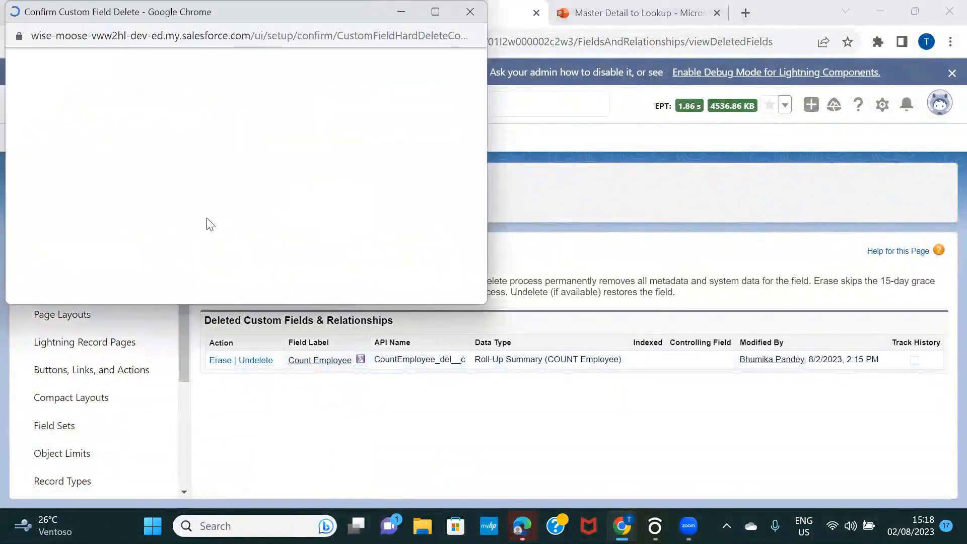
{"action": "left_click", "coordinate": [171, 236]}
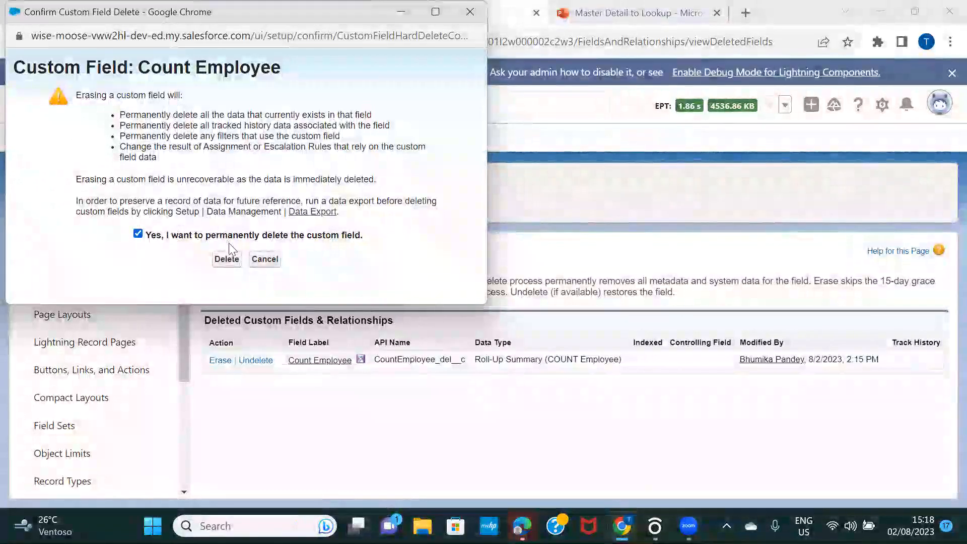
{"action": "left_click", "coordinate": [225, 259]}
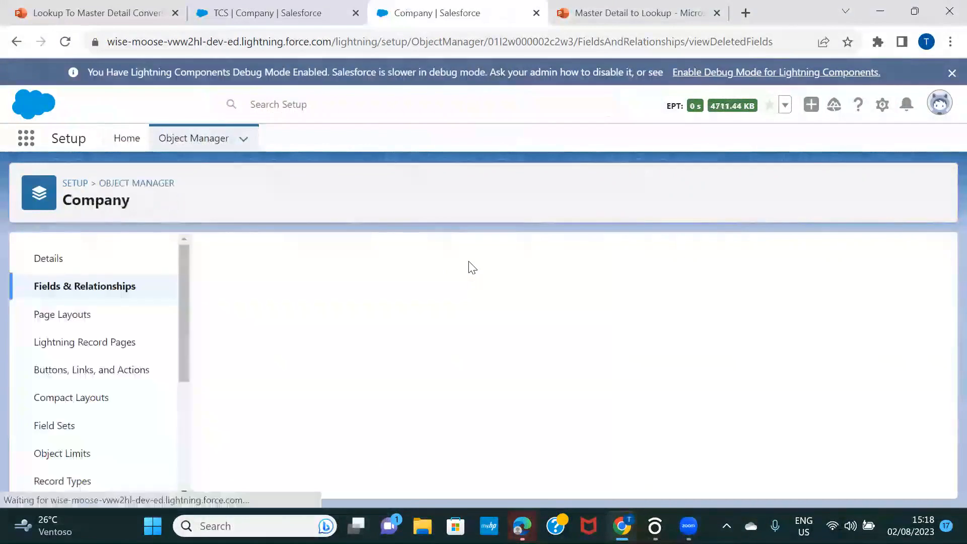
Find the Employee object in the Object Manager with "empl" and open its Fields & Relationships
{"action": "left_click", "coordinate": [141, 184]}
{"action": "left_click", "coordinate": [697, 190]}
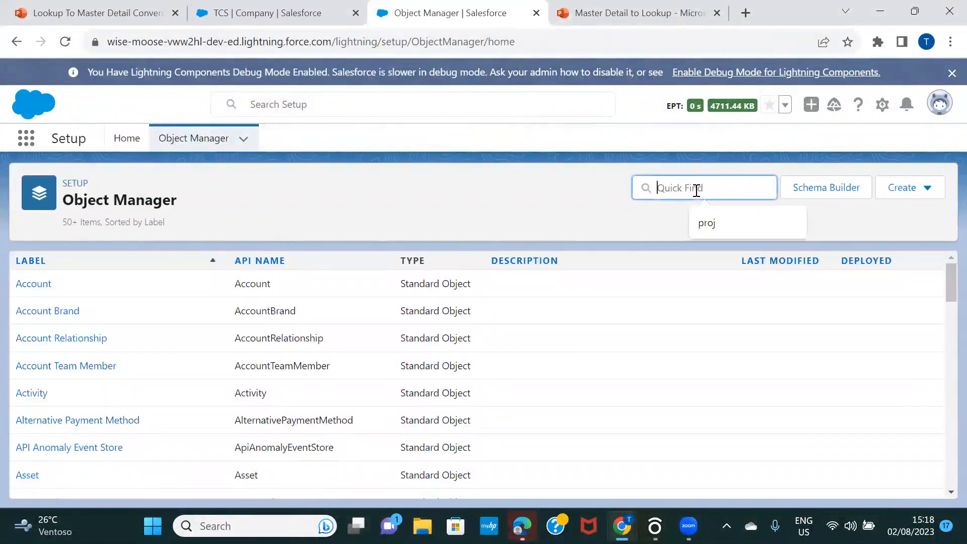
{"action": "type", "text": "empl"}
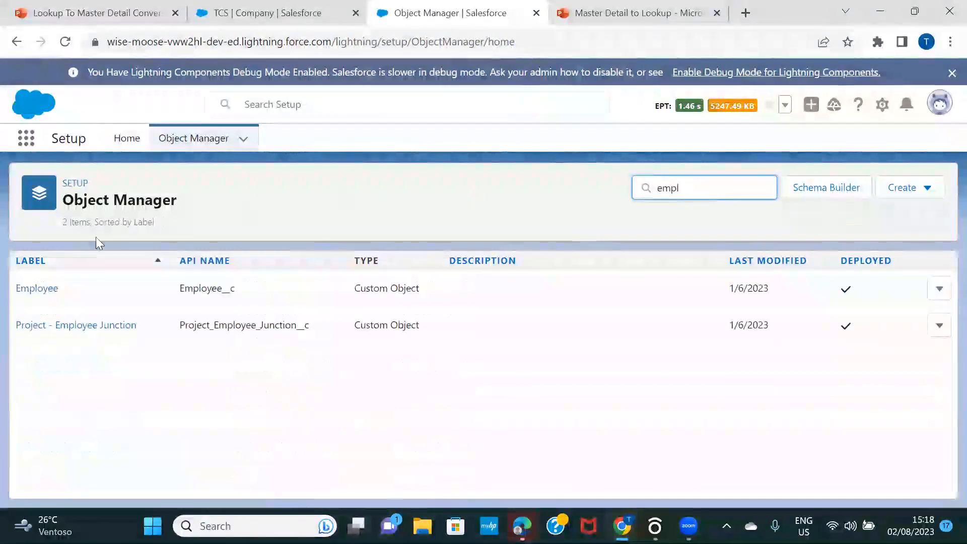
{"action": "left_click", "coordinate": [27, 288]}
{"action": "left_click", "coordinate": [111, 290]}
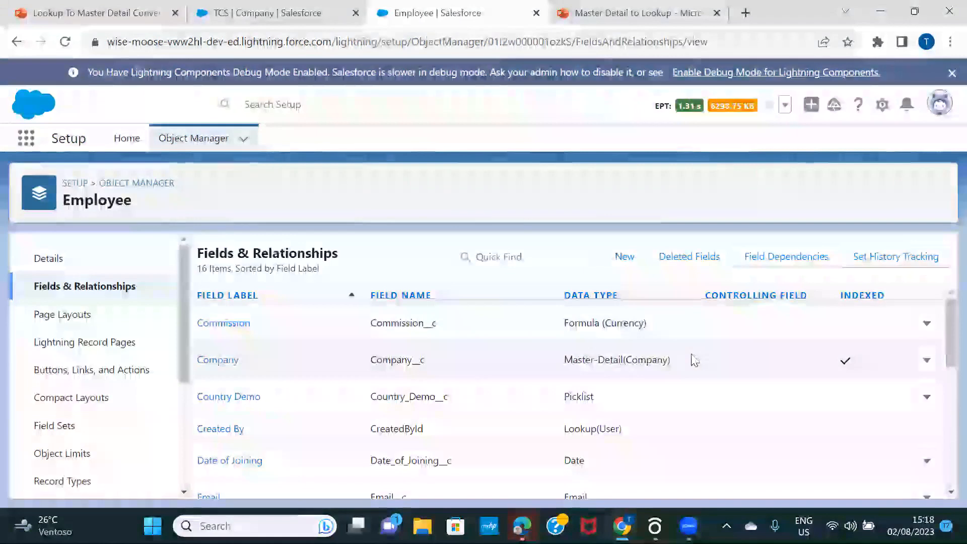
Edit the Employee object's Company field, change its field type to Lookup Relationship, and continue to the label and name settings
{"action": "left_click", "coordinate": [925, 360]}
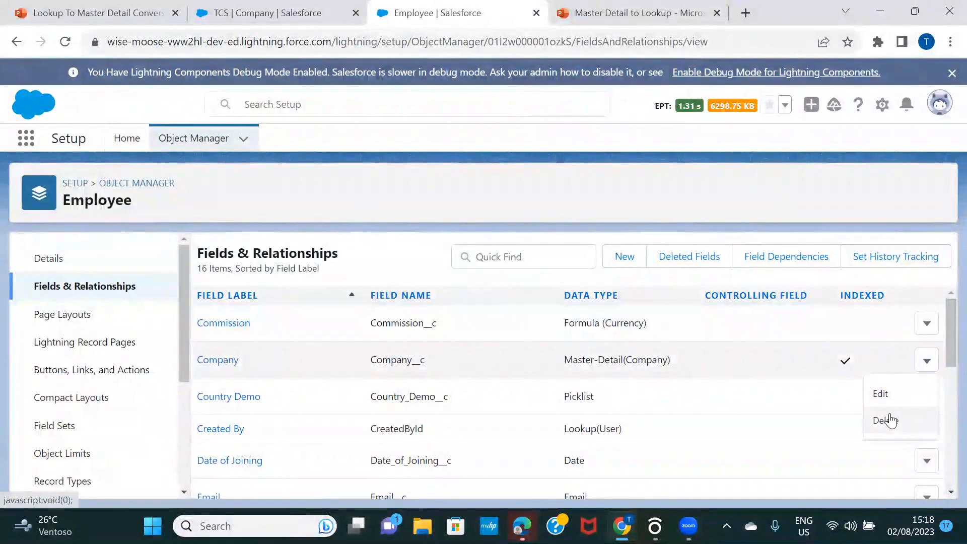
{"action": "left_click", "coordinate": [881, 396]}
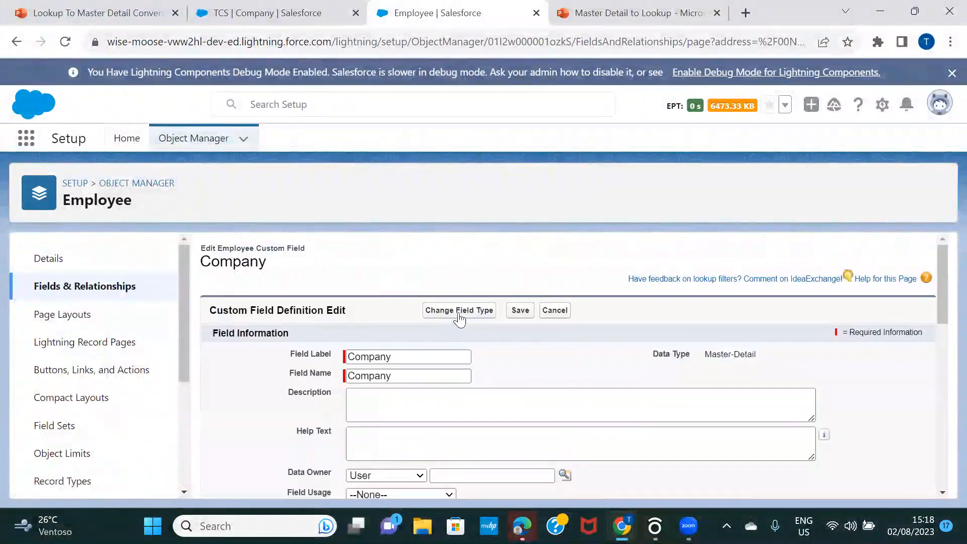
{"action": "left_click", "coordinate": [477, 311]}
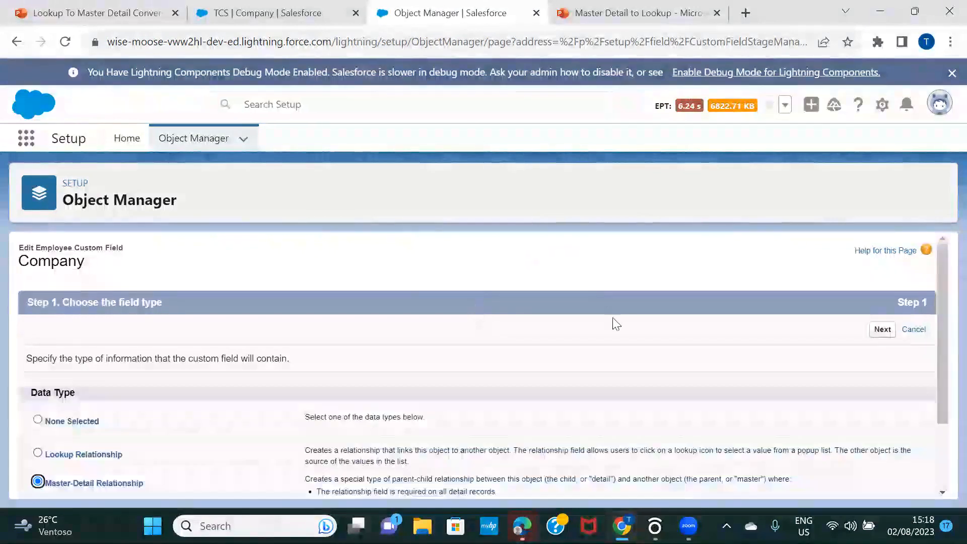
{"action": "scroll", "coordinate": [614, 318], "scroll_direction": "down", "scroll_amount": 1}
{"action": "scroll", "coordinate": [616, 323], "scroll_direction": "down", "scroll_amount": 1}
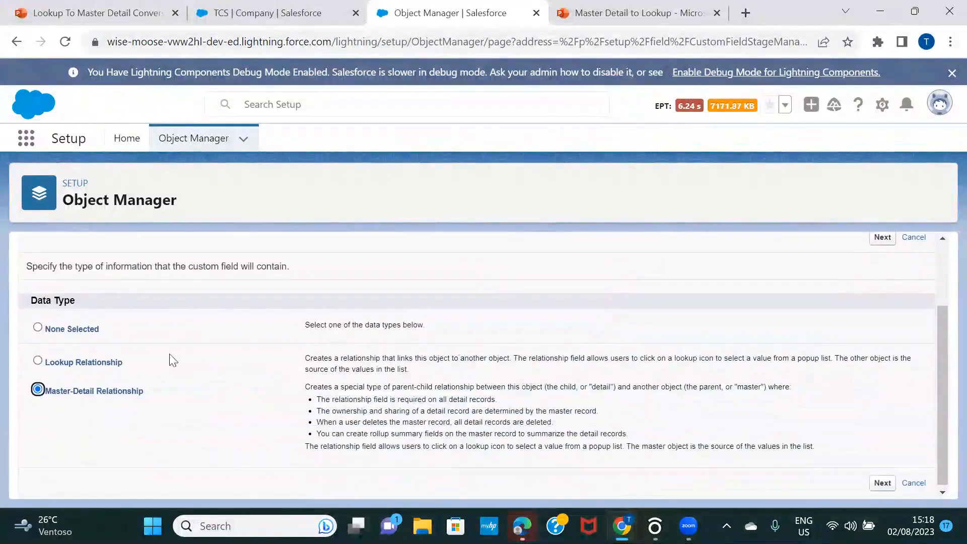
{"action": "left_click", "coordinate": [98, 362]}
{"action": "left_click", "coordinate": [882, 238]}
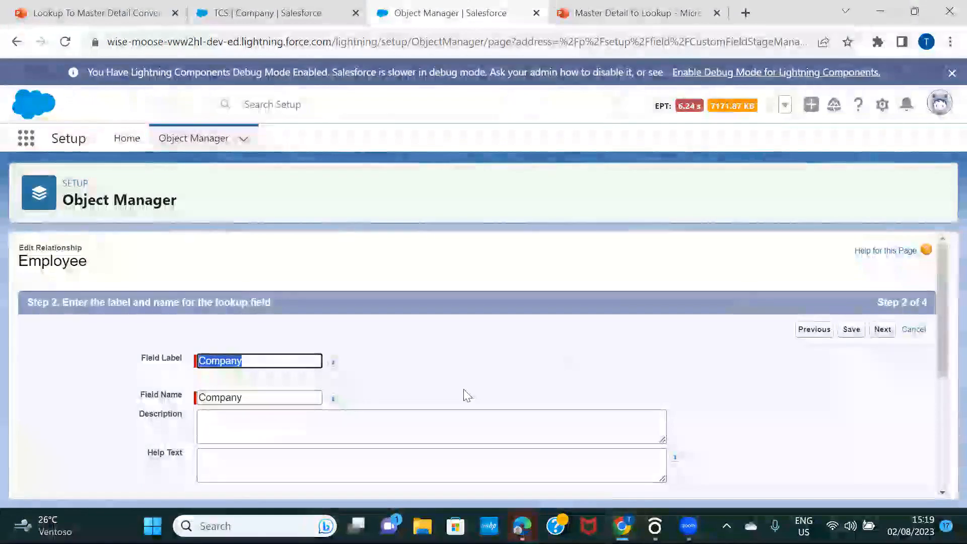
Keep the default labels, field-level security and Employees related list label for the Company lookup field, and save the field type change
{"action": "scroll", "coordinate": [529, 369], "scroll_direction": "down", "scroll_amount": 5}
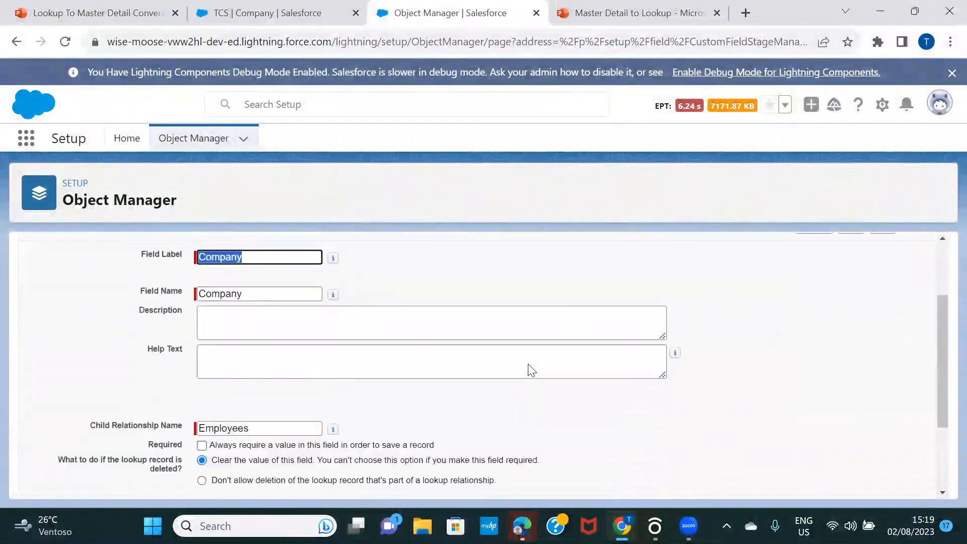
{"action": "scroll", "coordinate": [532, 371], "scroll_direction": "up", "scroll_amount": 5}
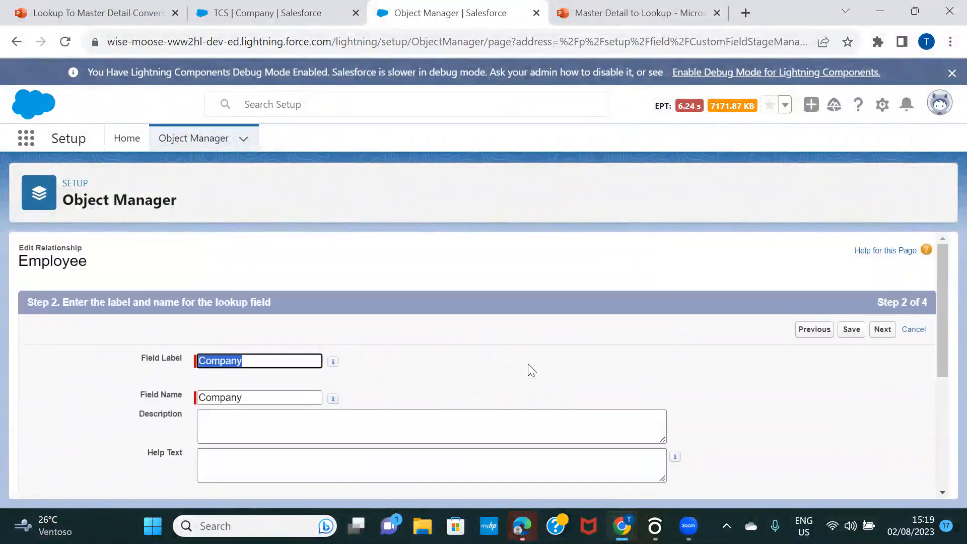
{"action": "left_click", "coordinate": [883, 330]}
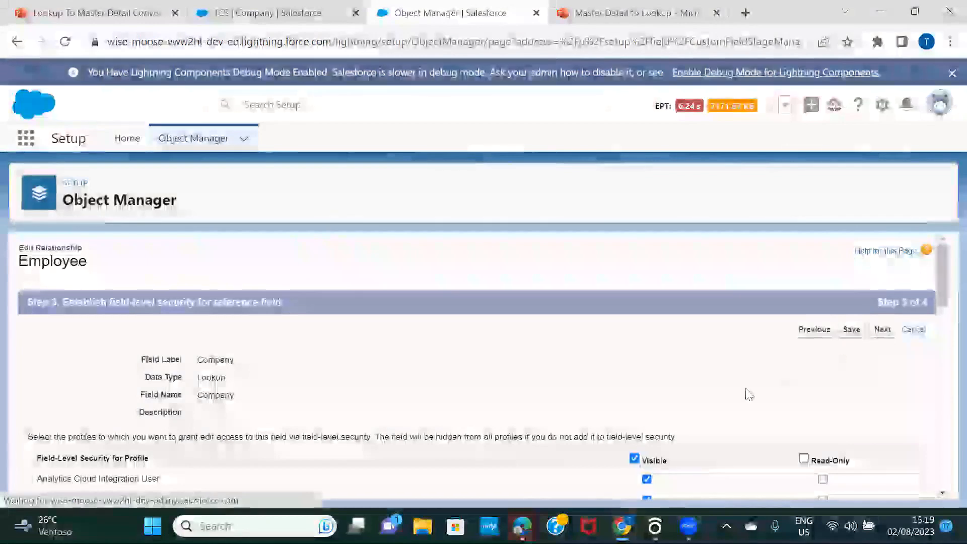
{"action": "scroll", "coordinate": [728, 396], "scroll_direction": "down", "scroll_amount": 1}
{"action": "scroll", "coordinate": [728, 396], "scroll_direction": "down", "scroll_amount": 13}
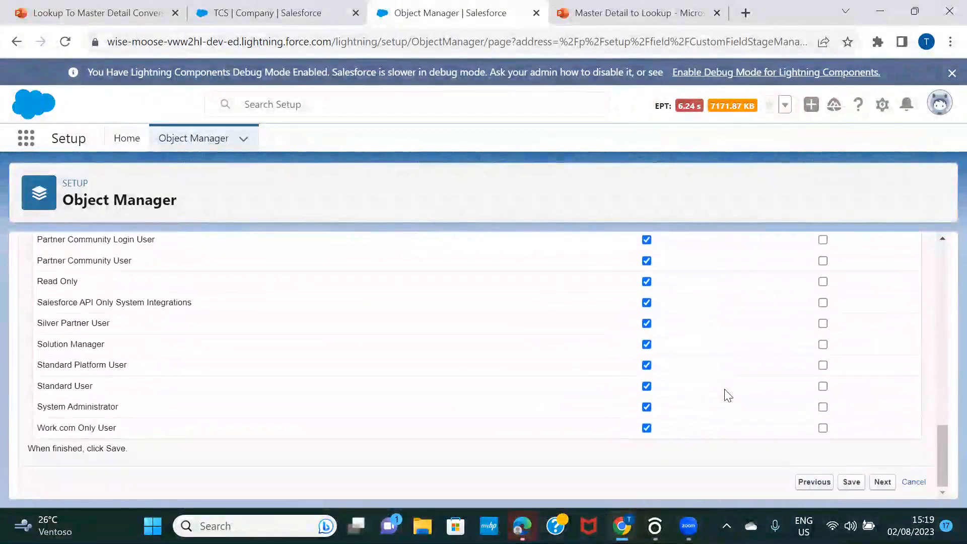
{"action": "scroll", "coordinate": [729, 395], "scroll_direction": "up", "scroll_amount": 14}
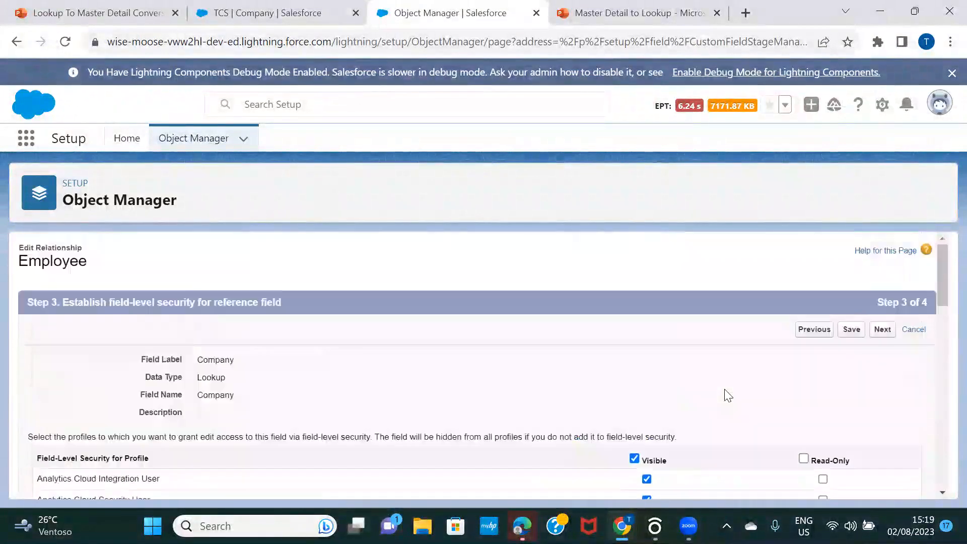
{"action": "left_click", "coordinate": [883, 330]}
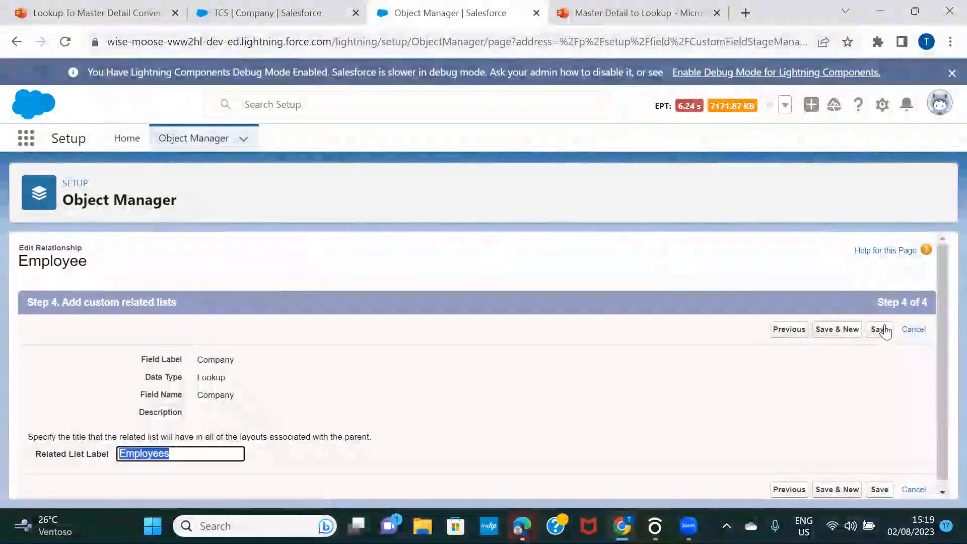
{"action": "scroll", "coordinate": [787, 383], "scroll_direction": "down", "scroll_amount": 1}
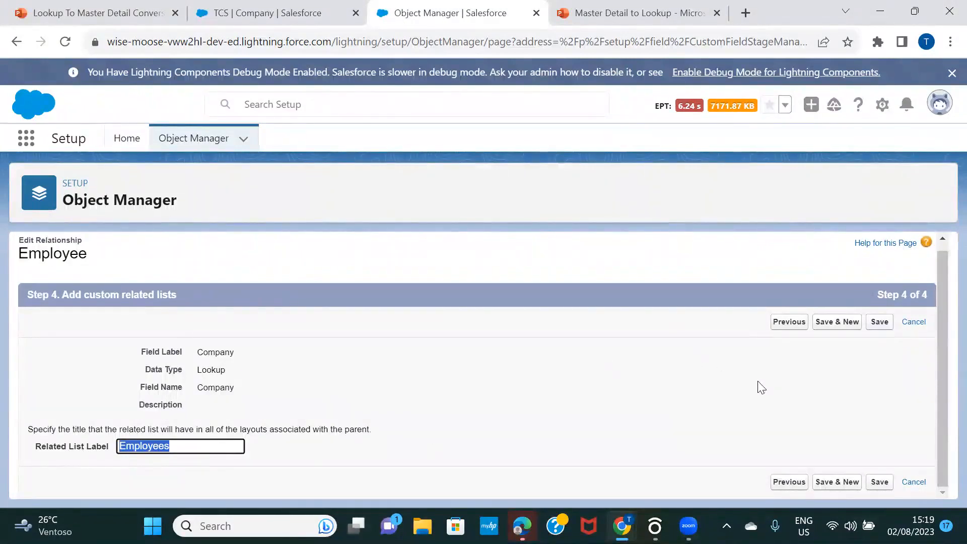
{"action": "left_click", "coordinate": [879, 322]}
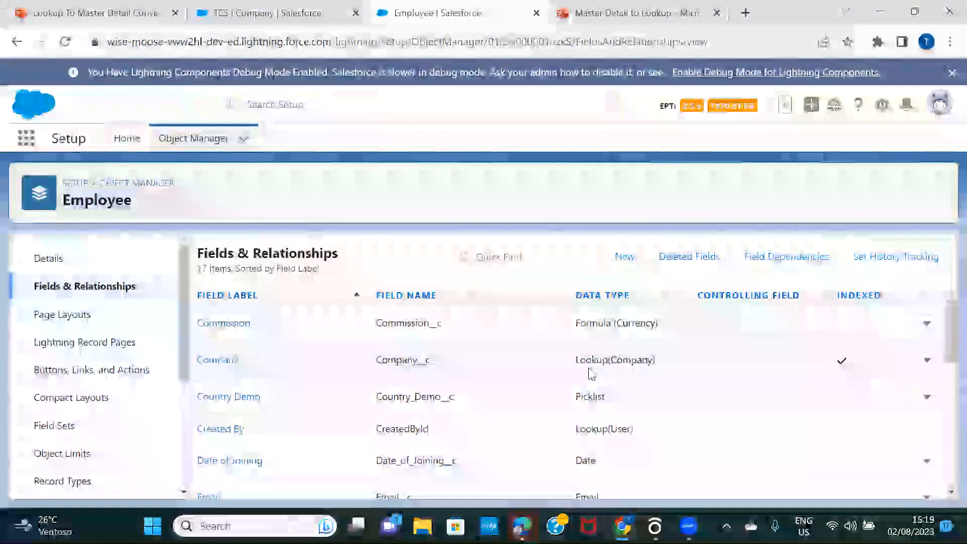
Switch to the Admin Training app's browser tab and show the All list view of Employees
{"action": "left_click", "coordinate": [262, 21]}
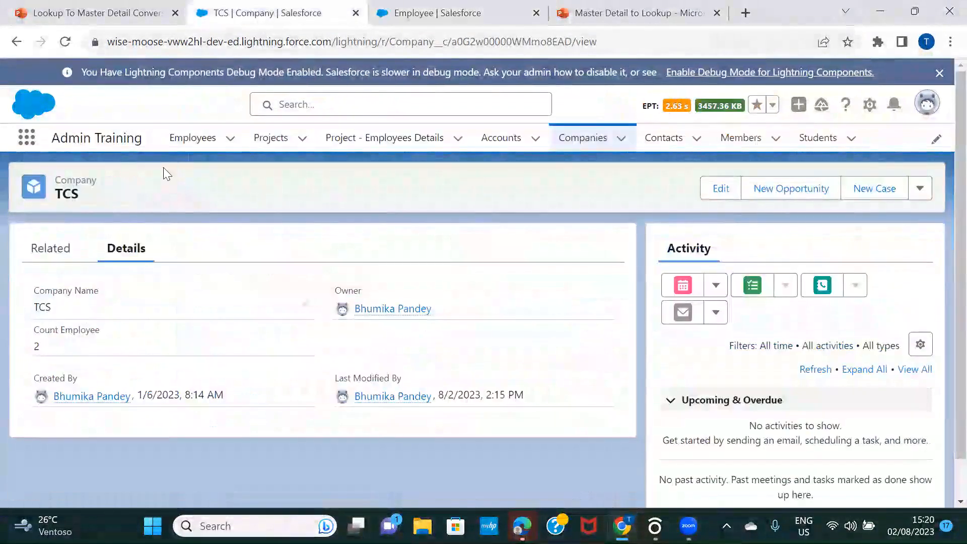
{"action": "left_click", "coordinate": [203, 137]}
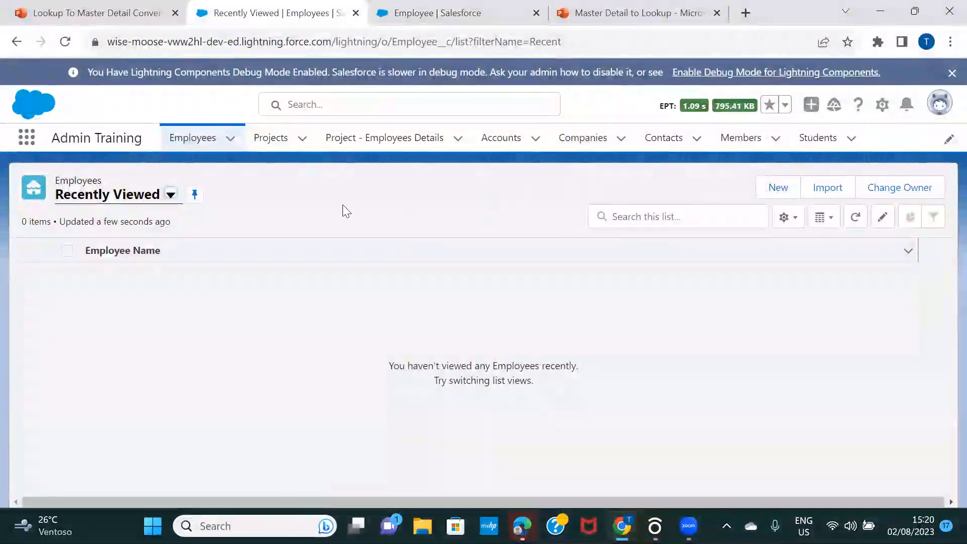
{"action": "left_click", "coordinate": [170, 197]}
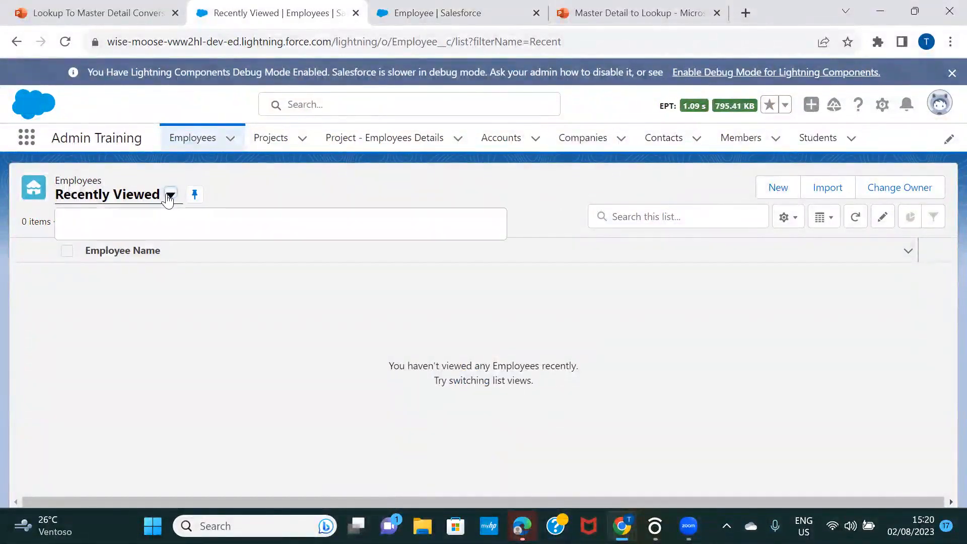
{"action": "left_click", "coordinate": [119, 252]}
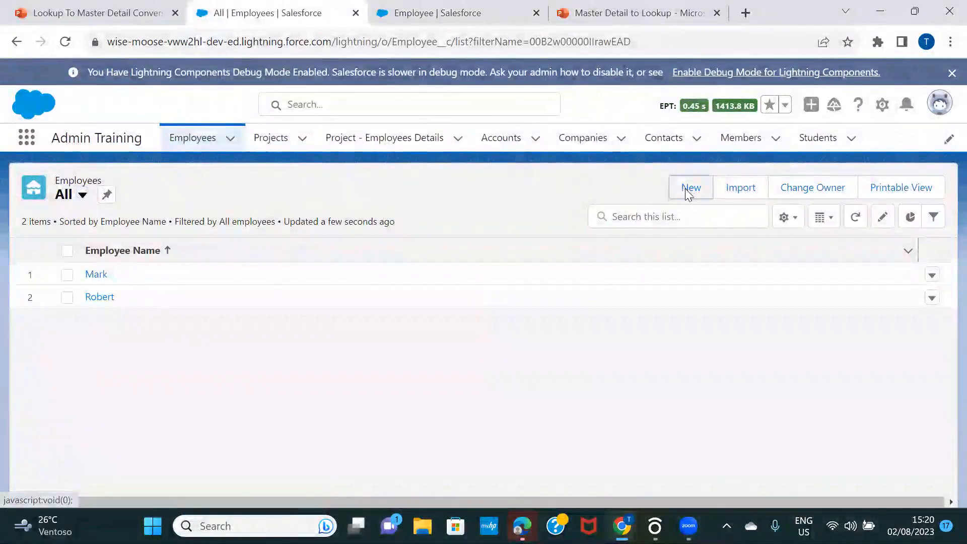
Try to save a new employee with only the employee's name filled in and Company left blank
{"action": "left_click", "coordinate": [690, 188]}
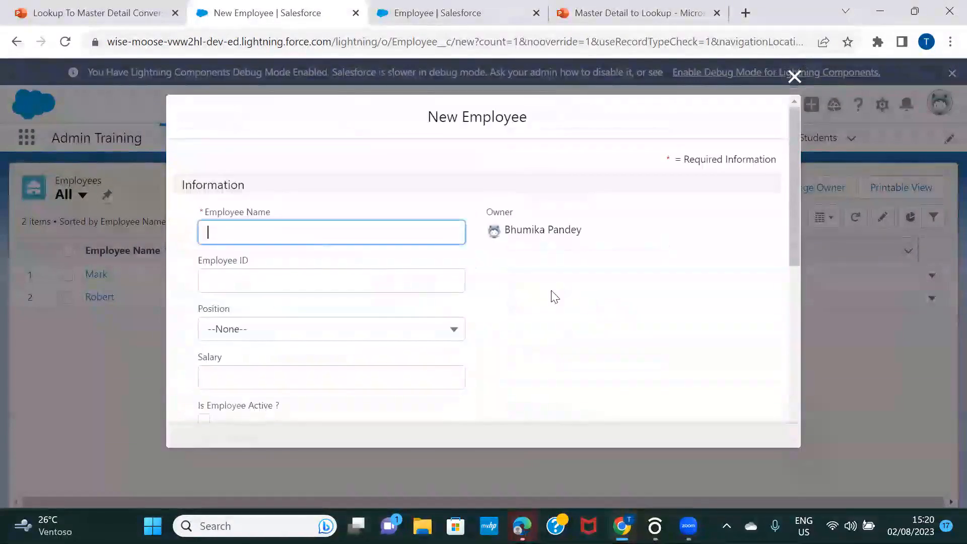
{"action": "type", "text": "Robert"}
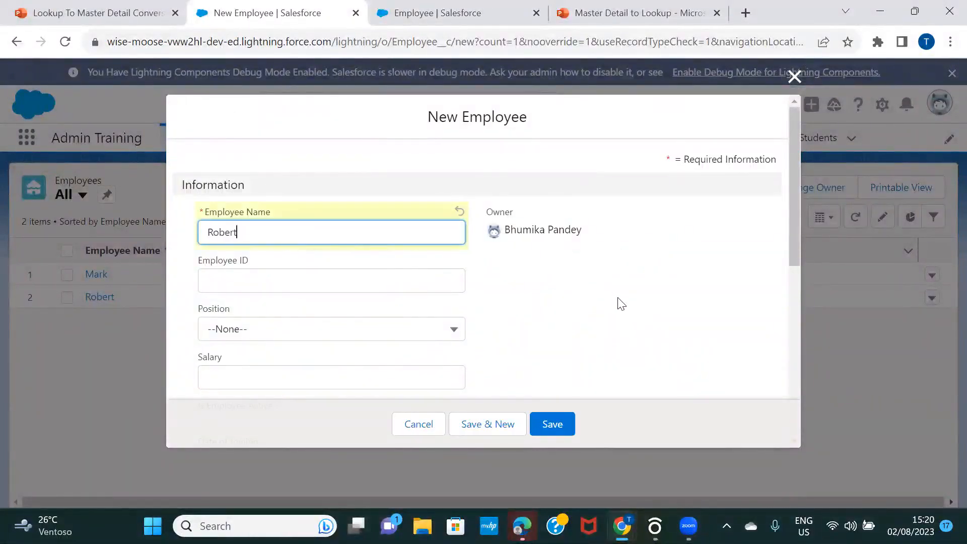
{"action": "scroll", "coordinate": [622, 304], "scroll_direction": "down", "scroll_amount": 8}
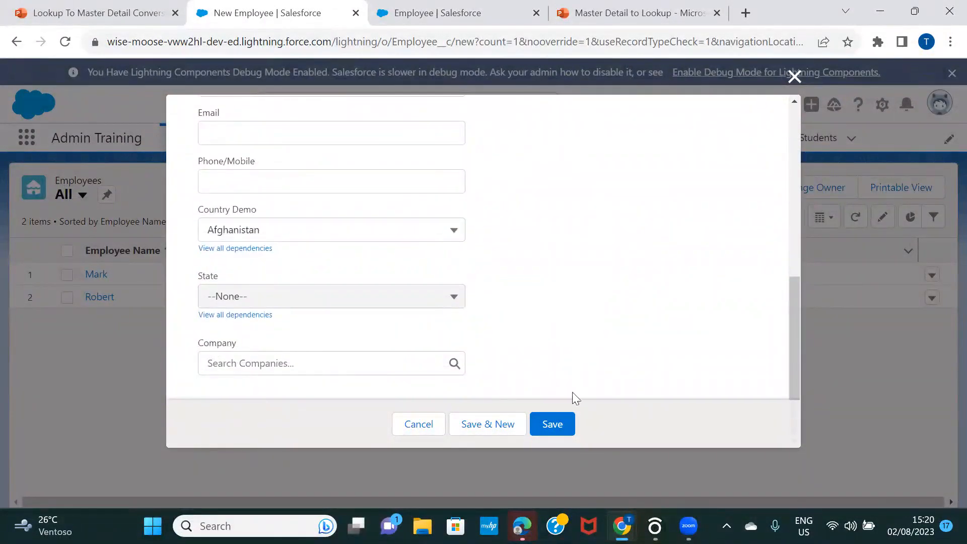
{"action": "left_click", "coordinate": [554, 425]}
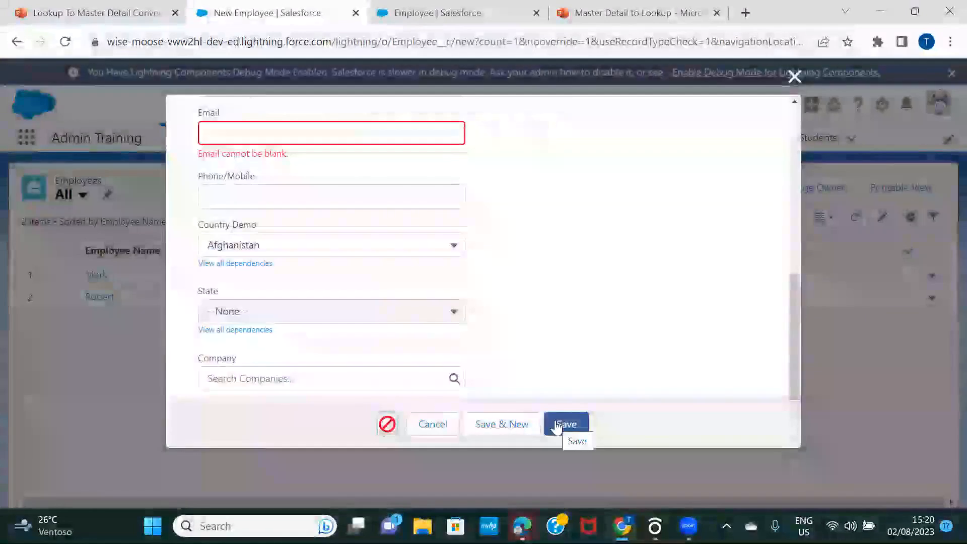
Fill in the new employee's email, retry saving the record without a Company, and close the form
{"action": "left_click", "coordinate": [316, 132]}
{"action": "type", "text": "Te"}
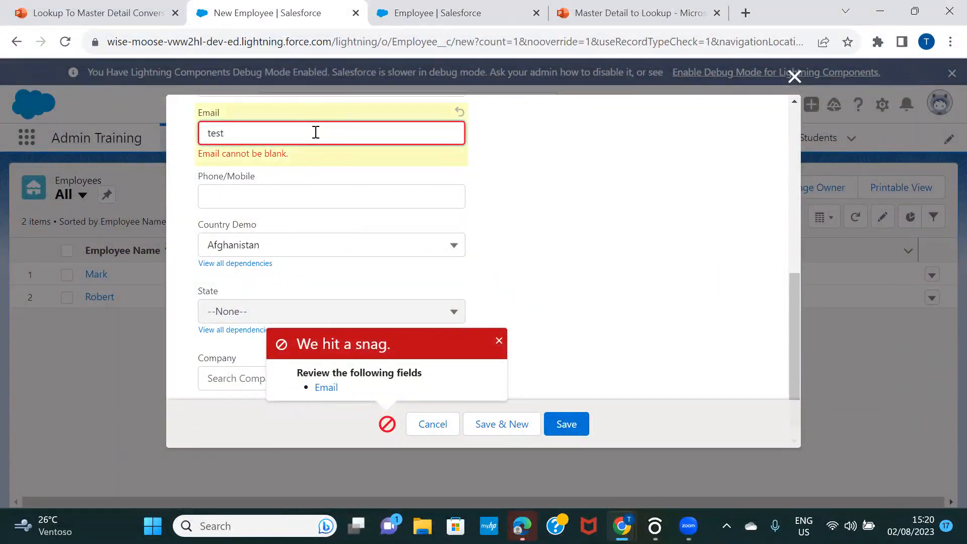
{"action": "key", "text": "ctrl+shift"}
{"action": "scroll", "coordinate": [580, 252], "scroll_direction": "down", "scroll_amount": 1}
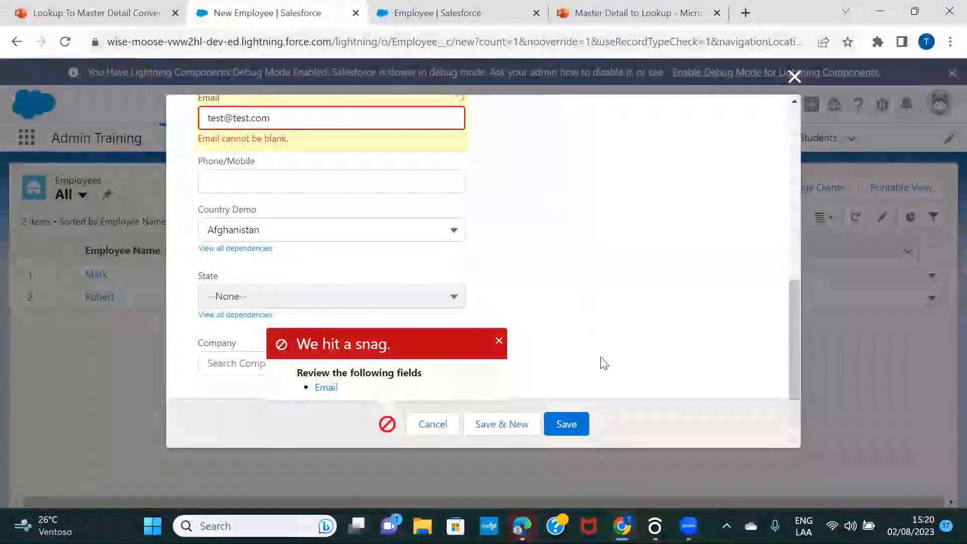
{"action": "left_click", "coordinate": [561, 433]}
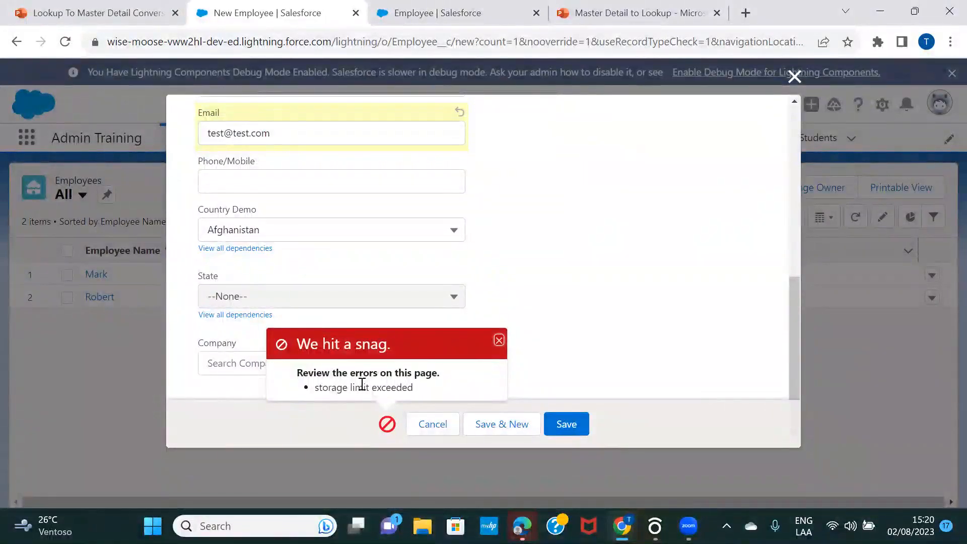
{"action": "scroll", "coordinate": [565, 277], "scroll_direction": "up", "scroll_amount": 10}
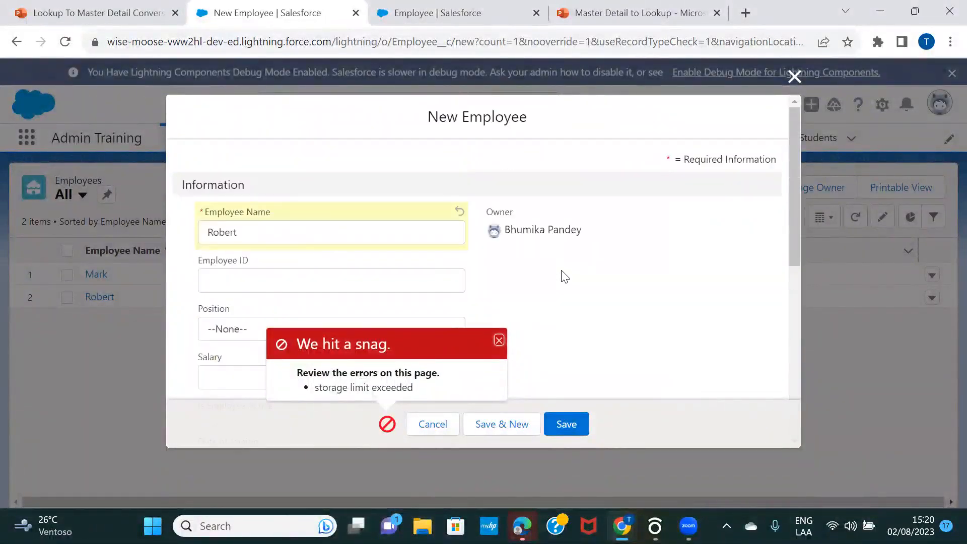
{"action": "left_click", "coordinate": [499, 342]}
{"action": "left_click", "coordinate": [559, 423]}
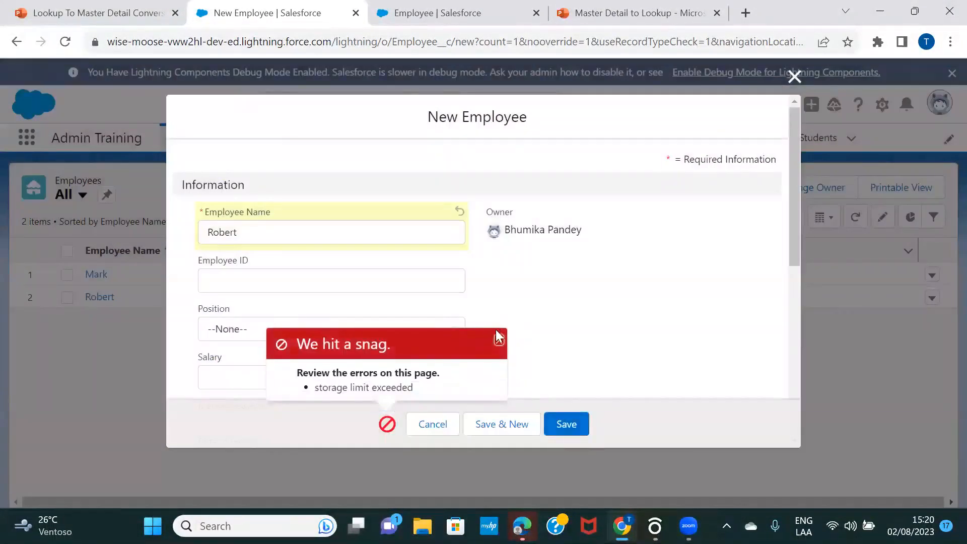
{"action": "left_click", "coordinate": [499, 343]}
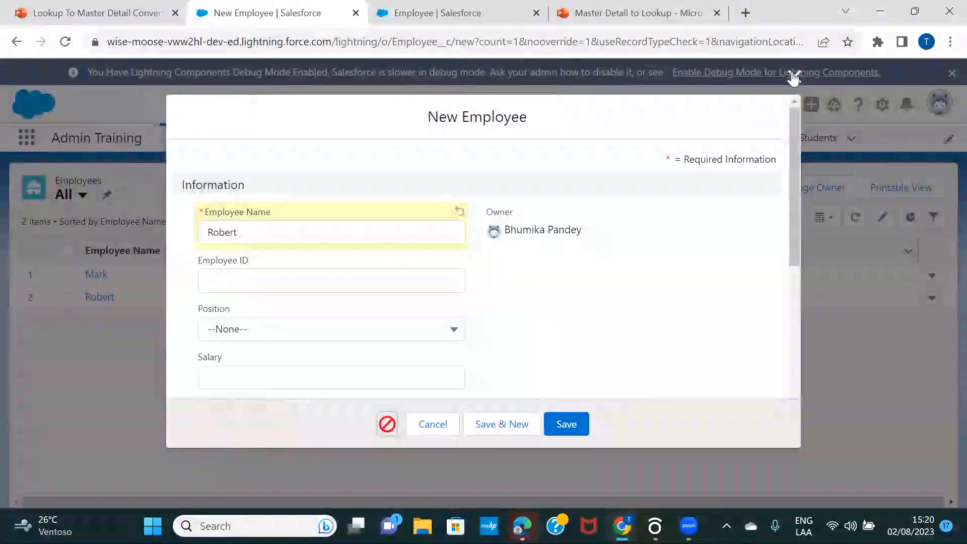
{"action": "left_click", "coordinate": [794, 77]}
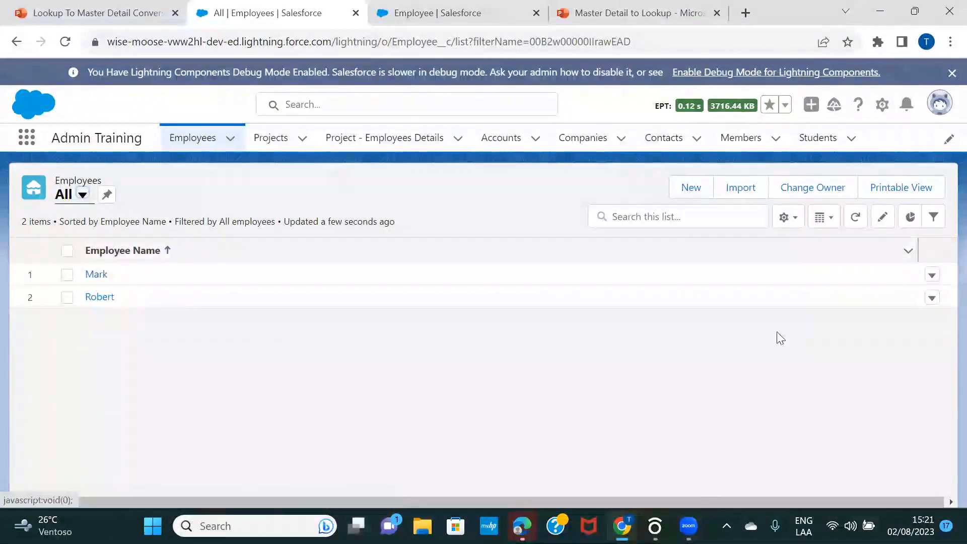
Check whether the Company field is marked as required in a blank New Employee form, and close the form
{"action": "left_click", "coordinate": [932, 275]}
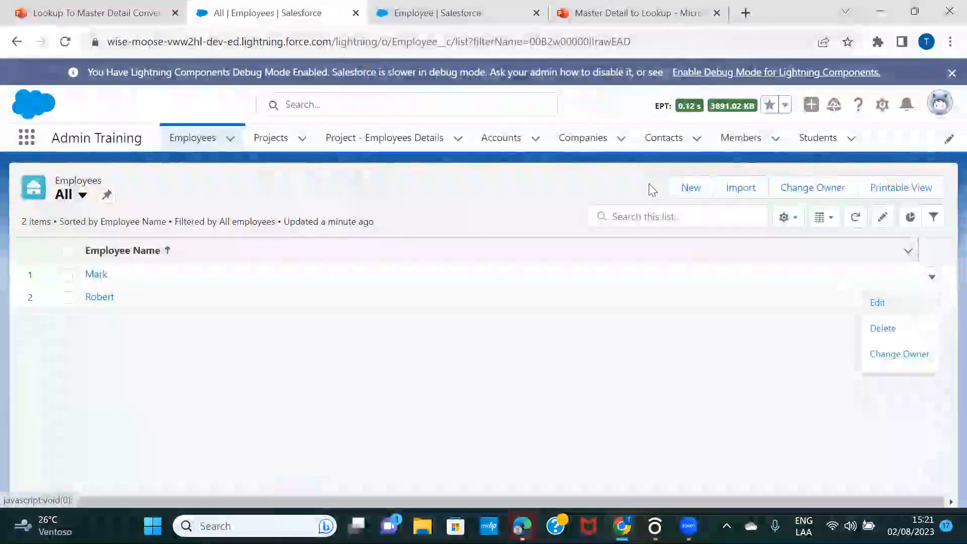
{"action": "left_click", "coordinate": [685, 187]}
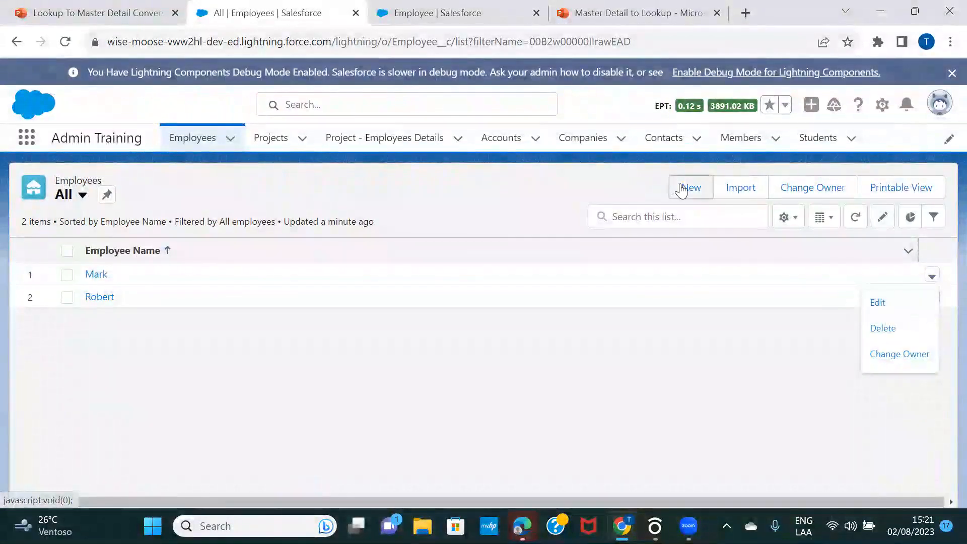
{"action": "scroll", "coordinate": [370, 355], "scroll_direction": "down", "scroll_amount": 5}
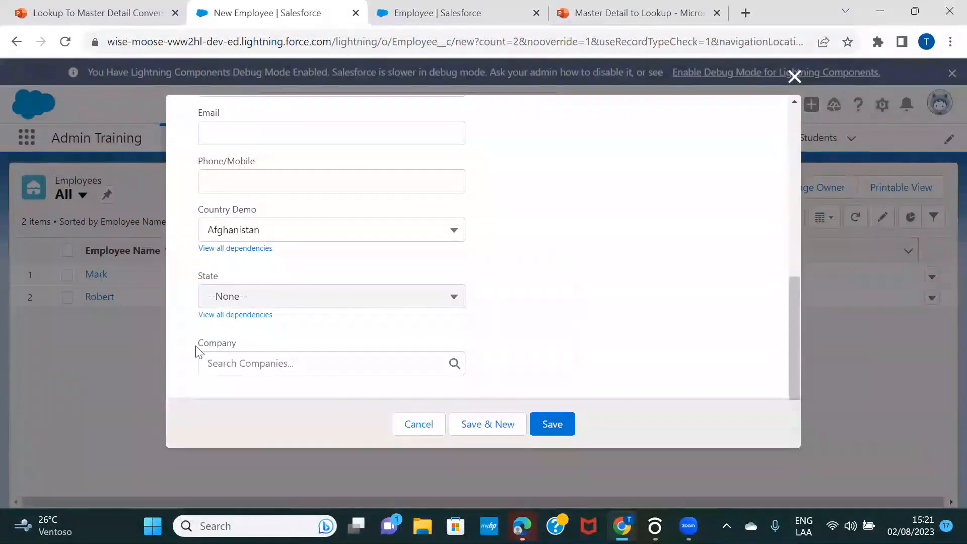
{"action": "left_click", "coordinate": [795, 78]}
Edit the first employee in the list, clear the TCS value from its Company field, and save the record
{"action": "left_click", "coordinate": [933, 278]}
{"action": "left_click", "coordinate": [895, 305]}
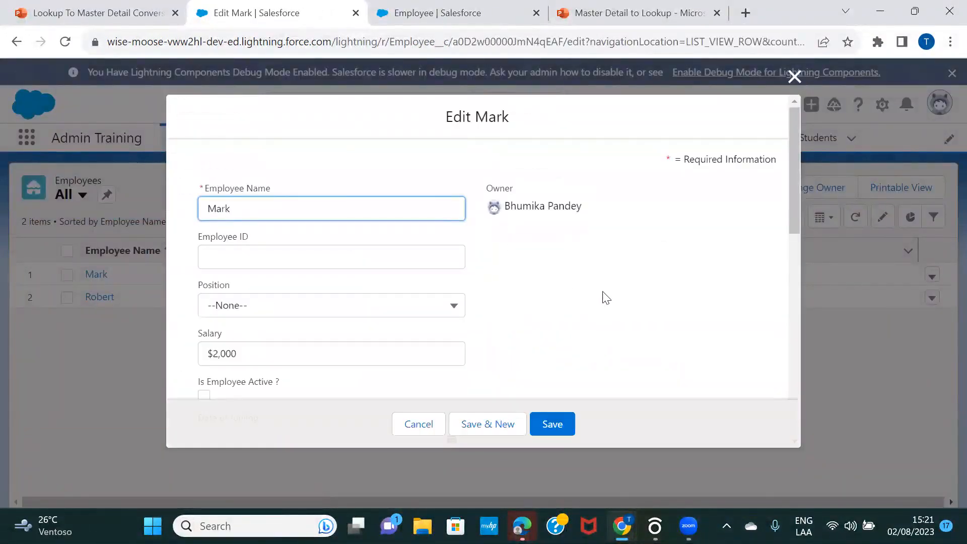
{"action": "scroll", "coordinate": [607, 298], "scroll_direction": "down", "scroll_amount": 10}
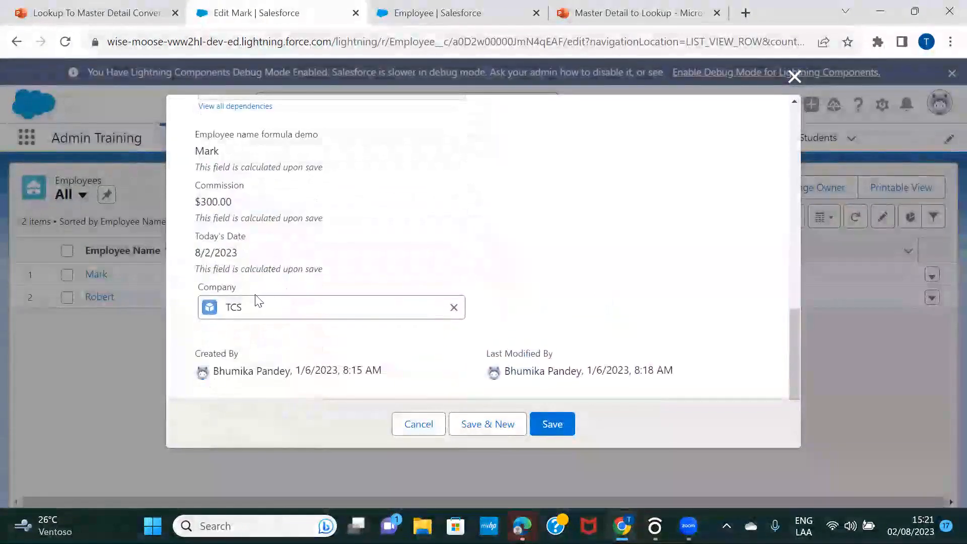
{"action": "left_click", "coordinate": [454, 308]}
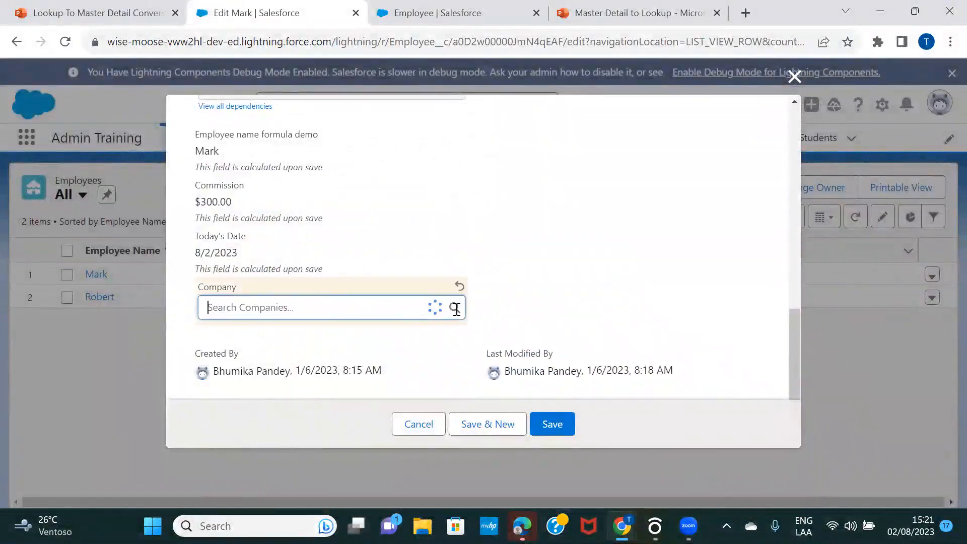
{"action": "left_click", "coordinate": [562, 297]}
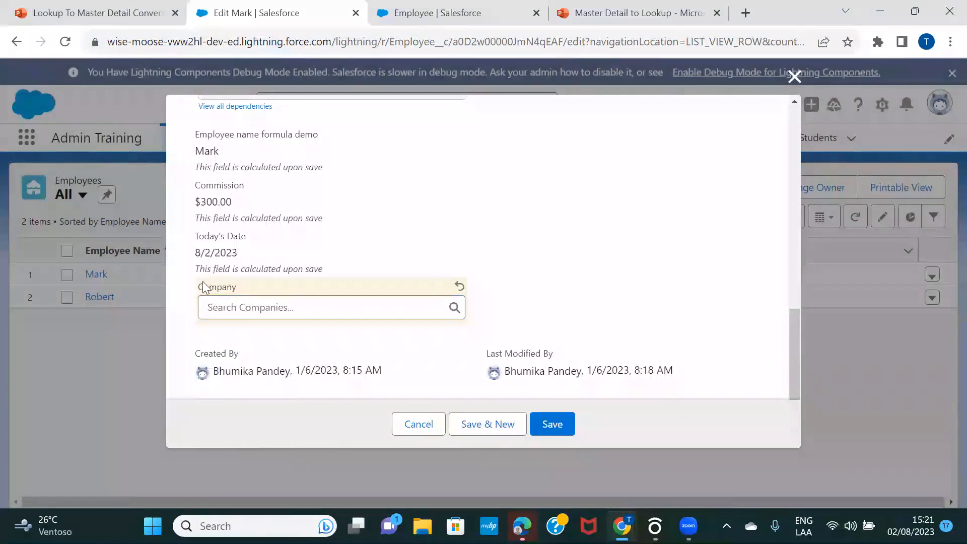
{"action": "left_click", "coordinate": [555, 429]}
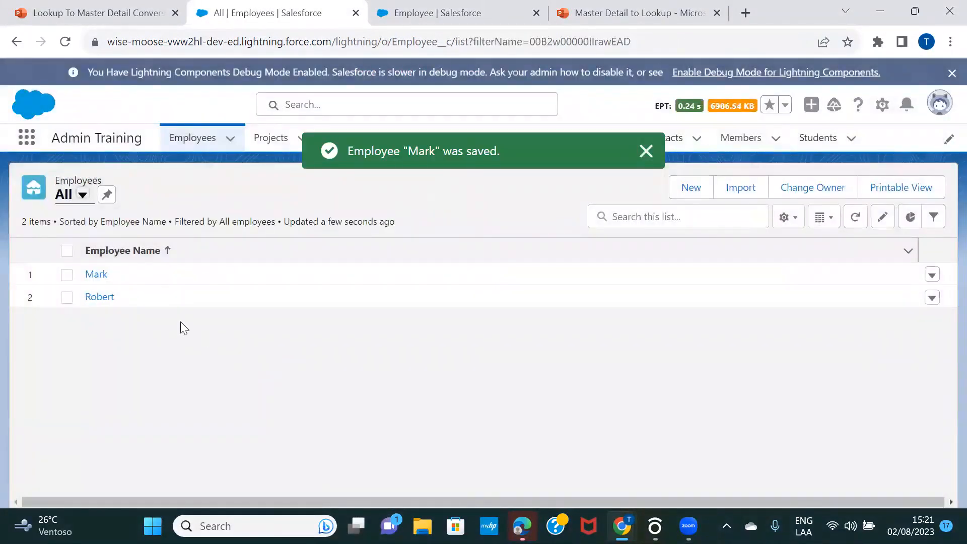
Open the TCS company record from Companies and examine its related Employees list
{"action": "left_click", "coordinate": [98, 276]}
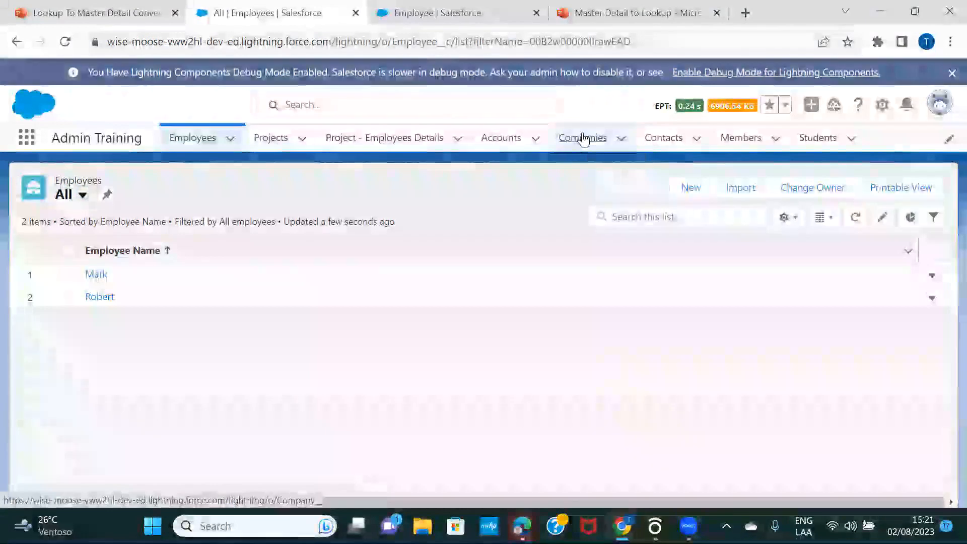
{"action": "left_click", "coordinate": [583, 139]}
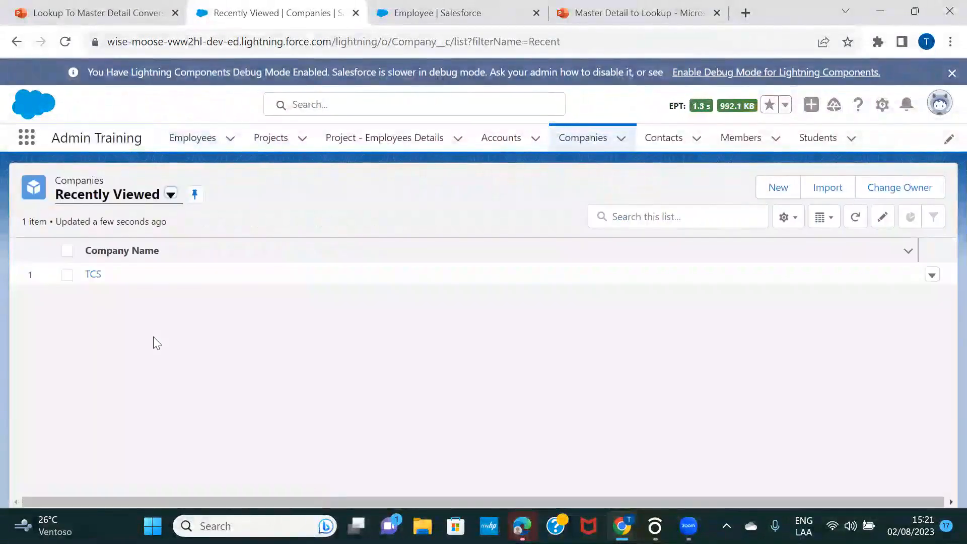
{"action": "left_click", "coordinate": [94, 275]}
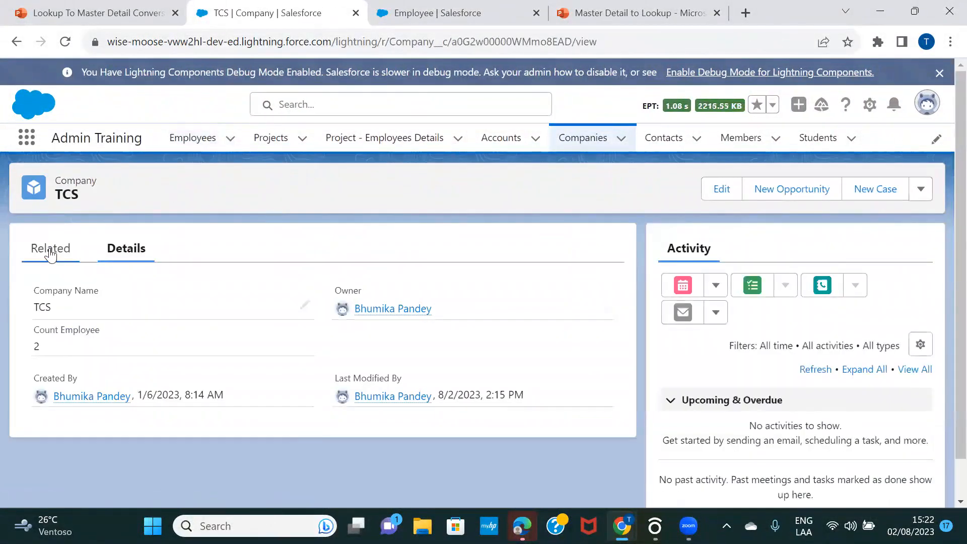
{"action": "left_click", "coordinate": [51, 251]}
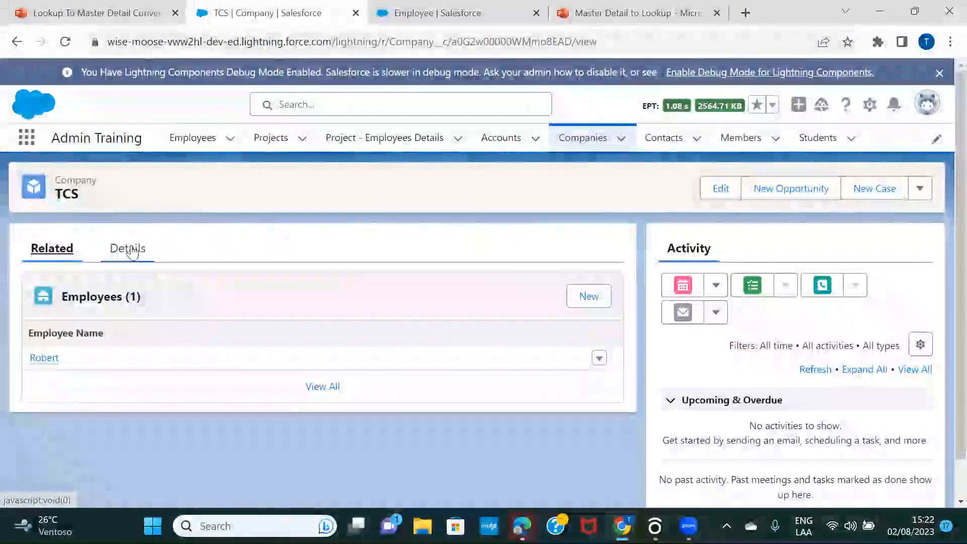
Delete the TCS company record and confirm the deletion
{"action": "left_click", "coordinate": [920, 191]}
{"action": "left_click", "coordinate": [882, 221]}
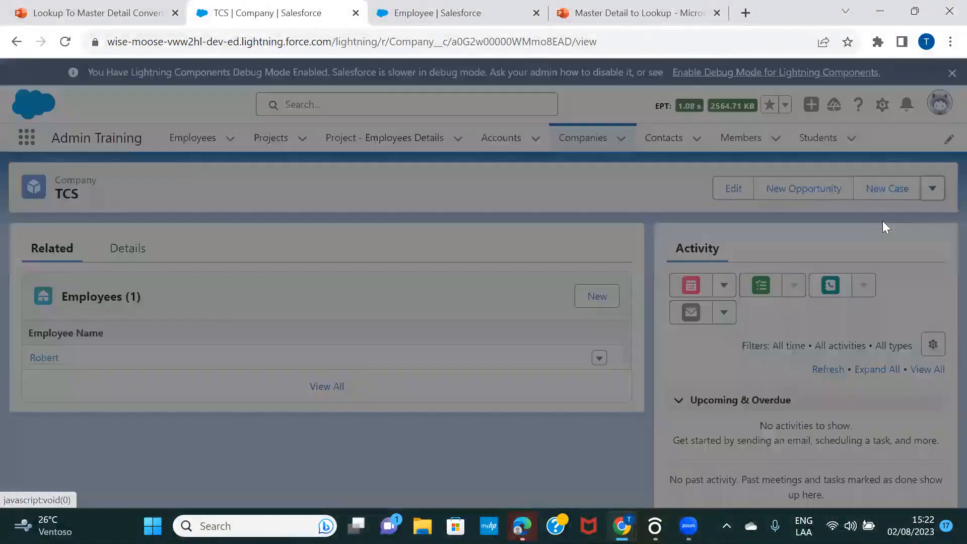
{"action": "left_click", "coordinate": [702, 316]}
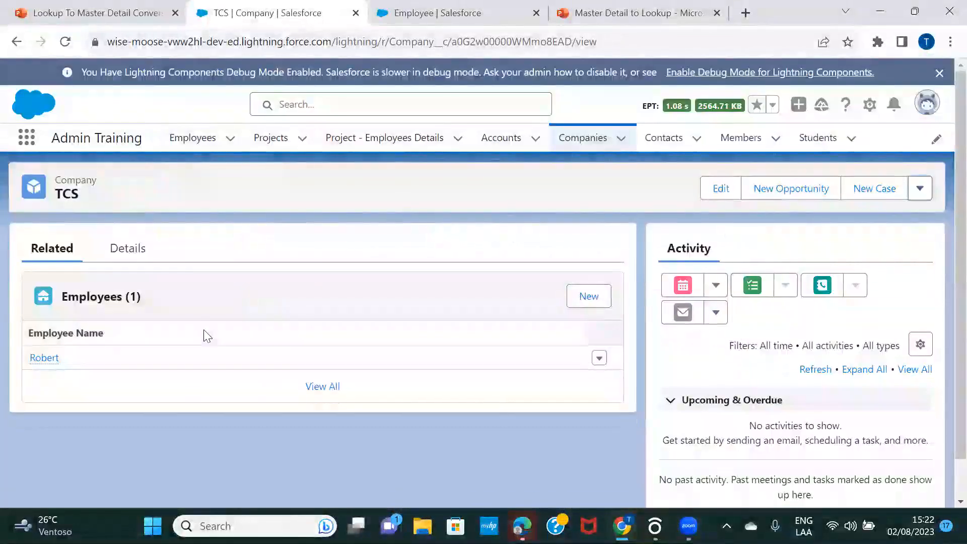
Open the employee record related to TCS, and check the All list of Companies for remaining company records
{"action": "mouse_move", "coordinate": [48, 361]}
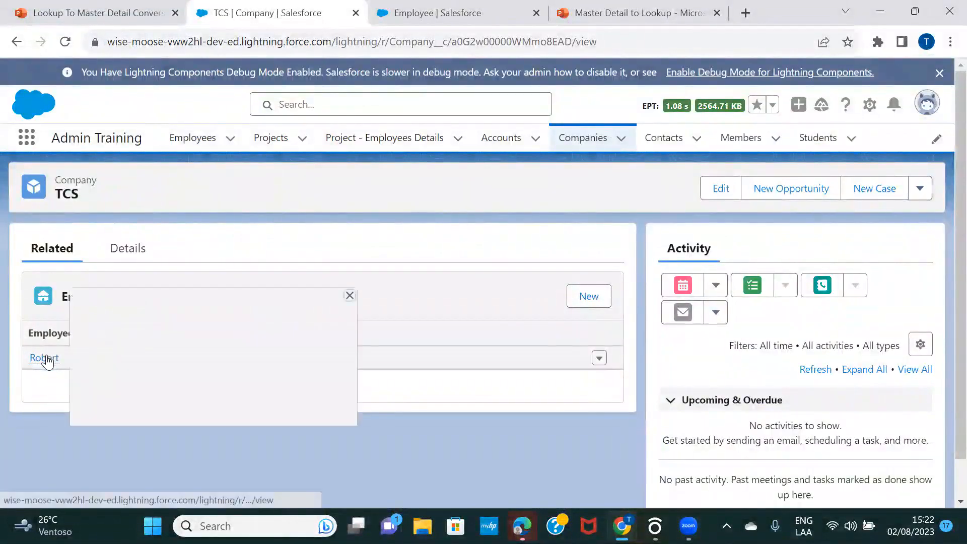
{"action": "left_click", "coordinate": [48, 361]}
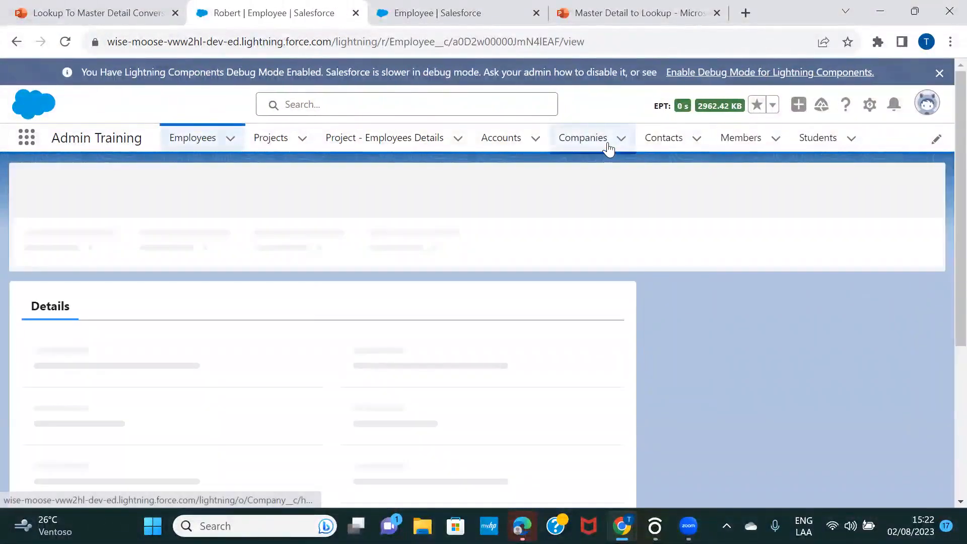
{"action": "left_click", "coordinate": [607, 144]}
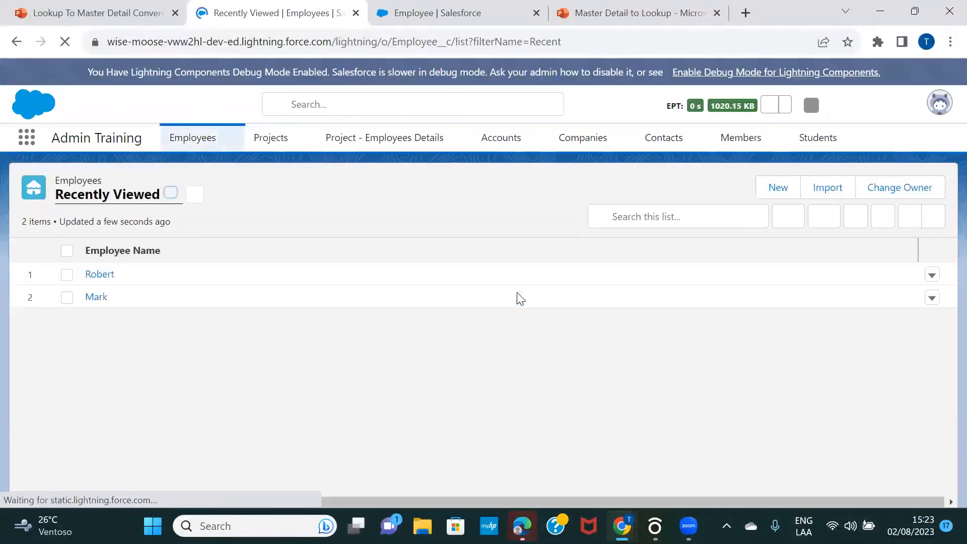
{"action": "left_click", "coordinate": [583, 143]}
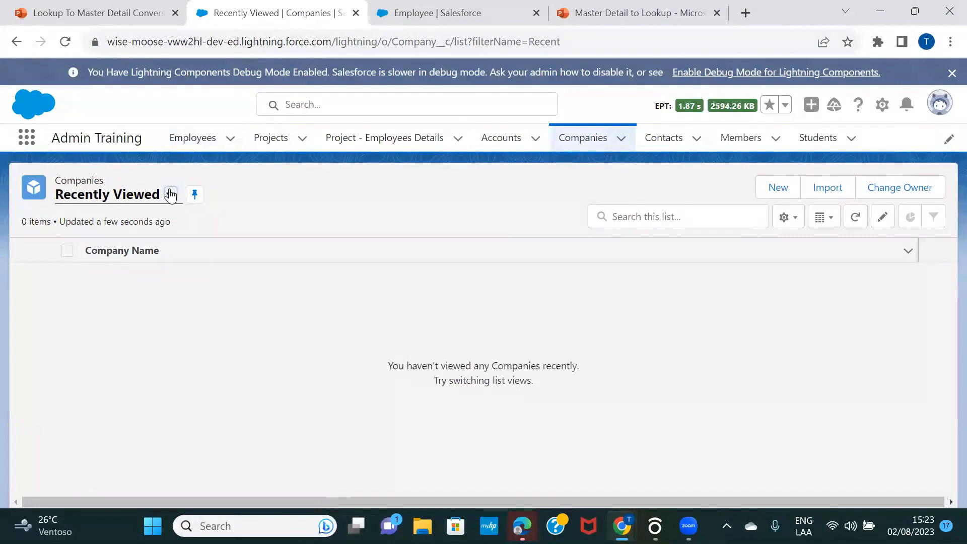
{"action": "left_click", "coordinate": [170, 195]}
{"action": "left_click", "coordinate": [94, 252]}
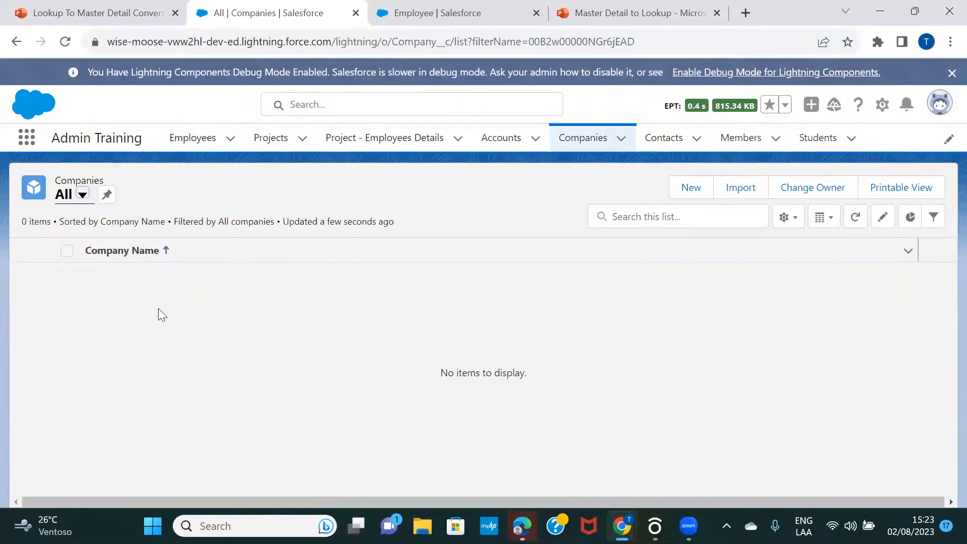
Open the first employee record in the Employees list and examine its details, including the Company field
{"action": "left_click", "coordinate": [207, 151]}
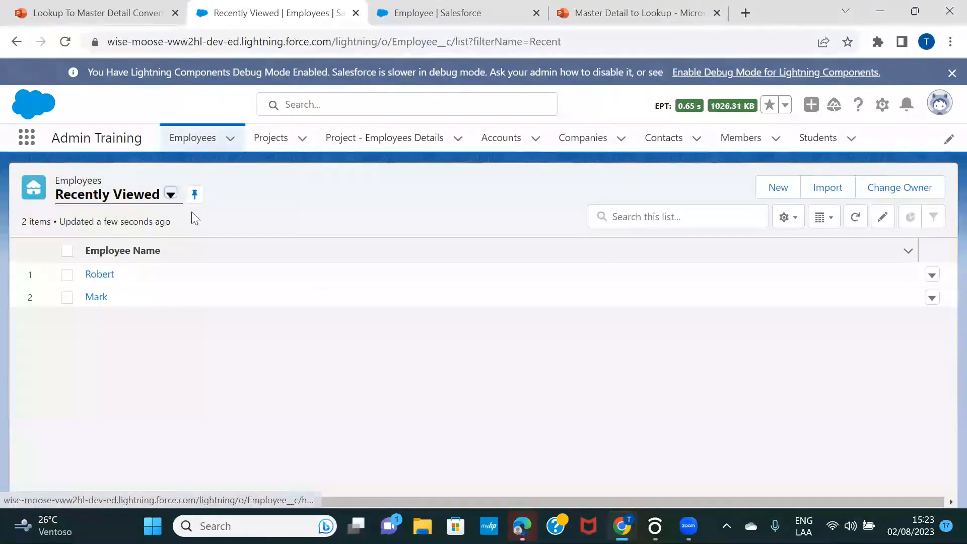
{"action": "left_click", "coordinate": [106, 275]}
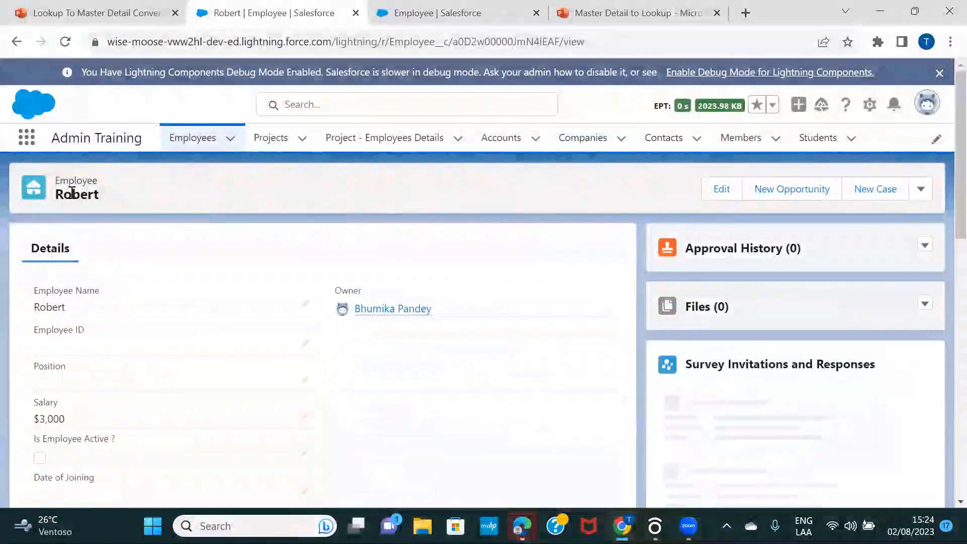
{"action": "scroll", "coordinate": [190, 221], "scroll_direction": "down", "scroll_amount": 5}
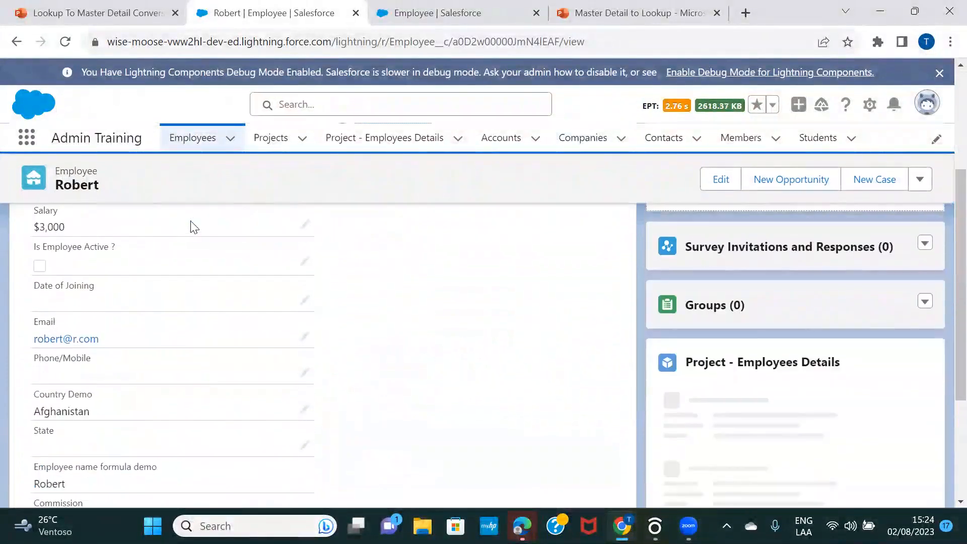
{"action": "scroll", "coordinate": [194, 228], "scroll_direction": "down", "scroll_amount": 3}
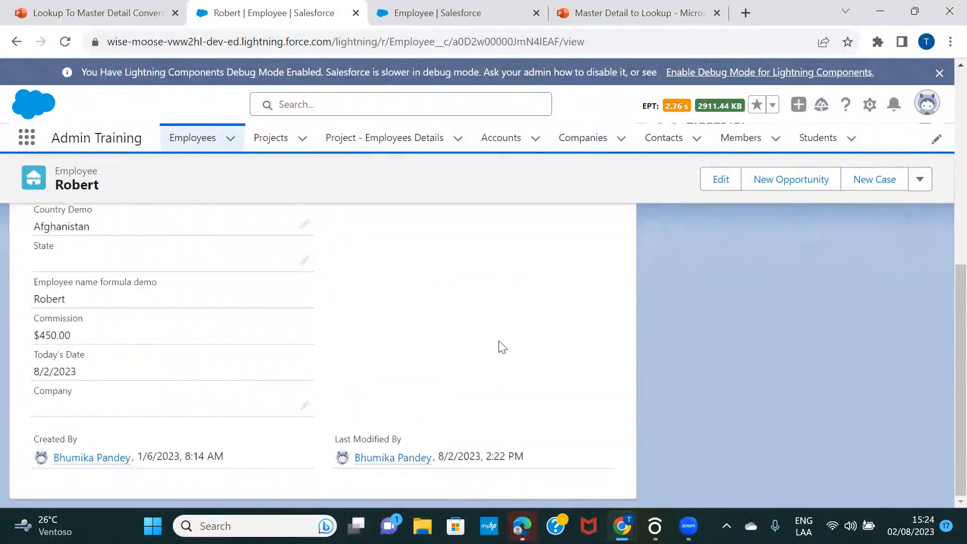
{"action": "scroll", "coordinate": [502, 347], "scroll_direction": "up", "scroll_amount": 10}
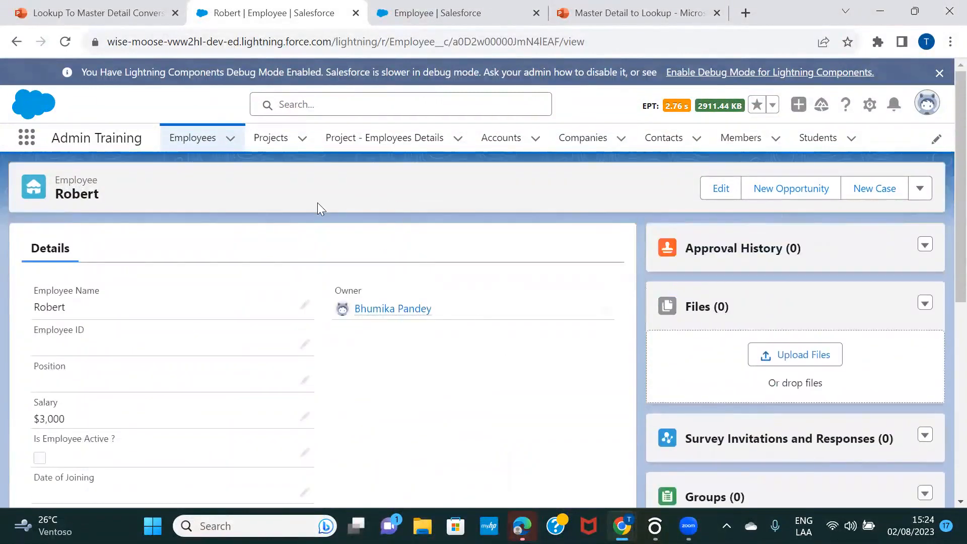